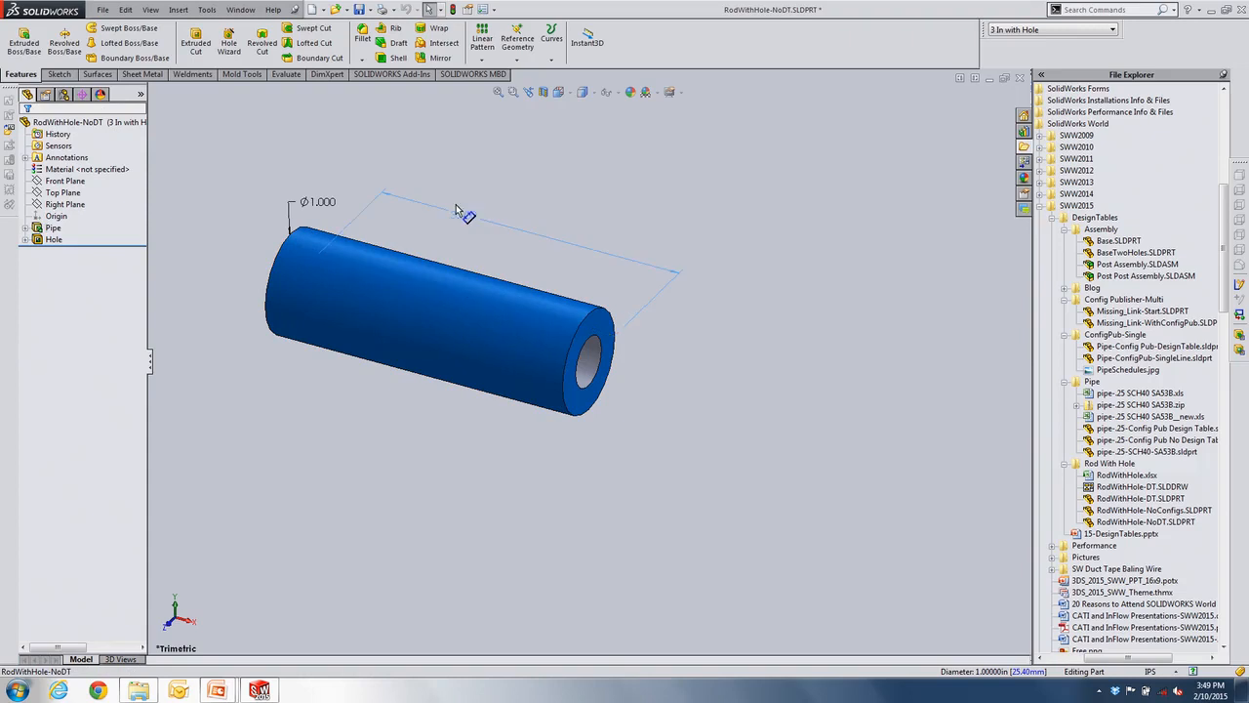
Step: Open the pipe's length dimension for editing and examine which configurations a change can apply to, keeping the value
double_click(478, 187)
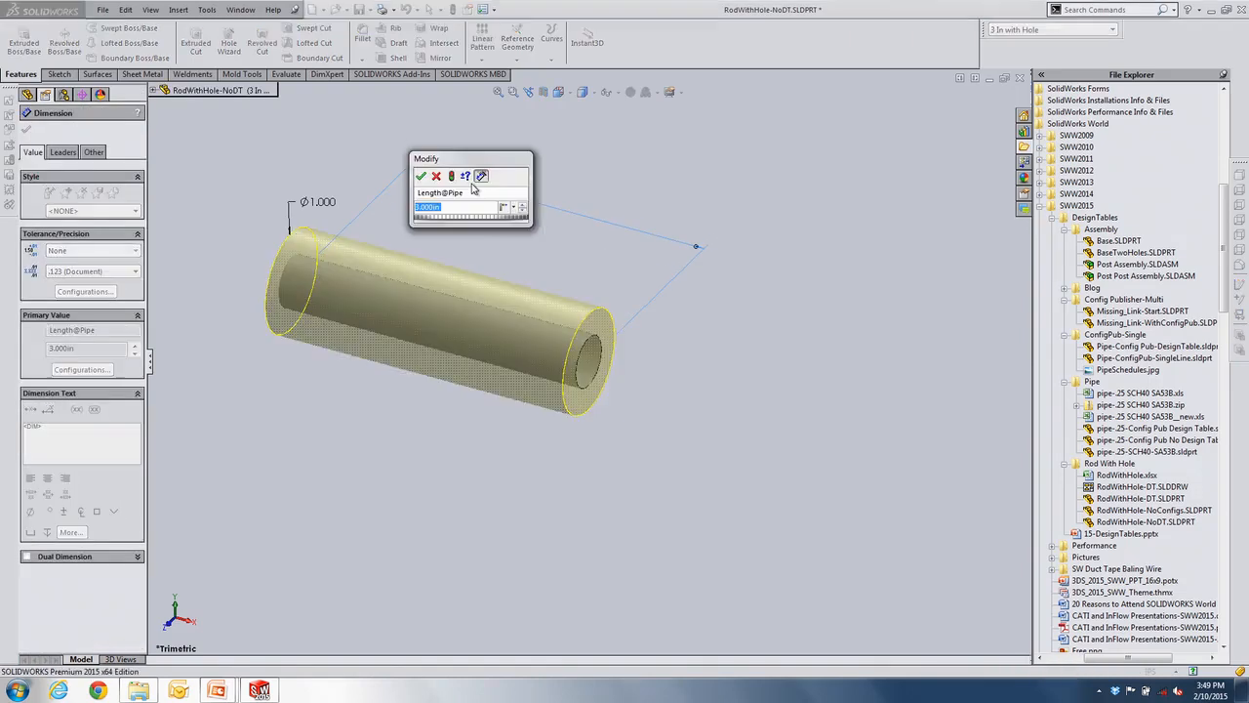
left_click(517, 209)
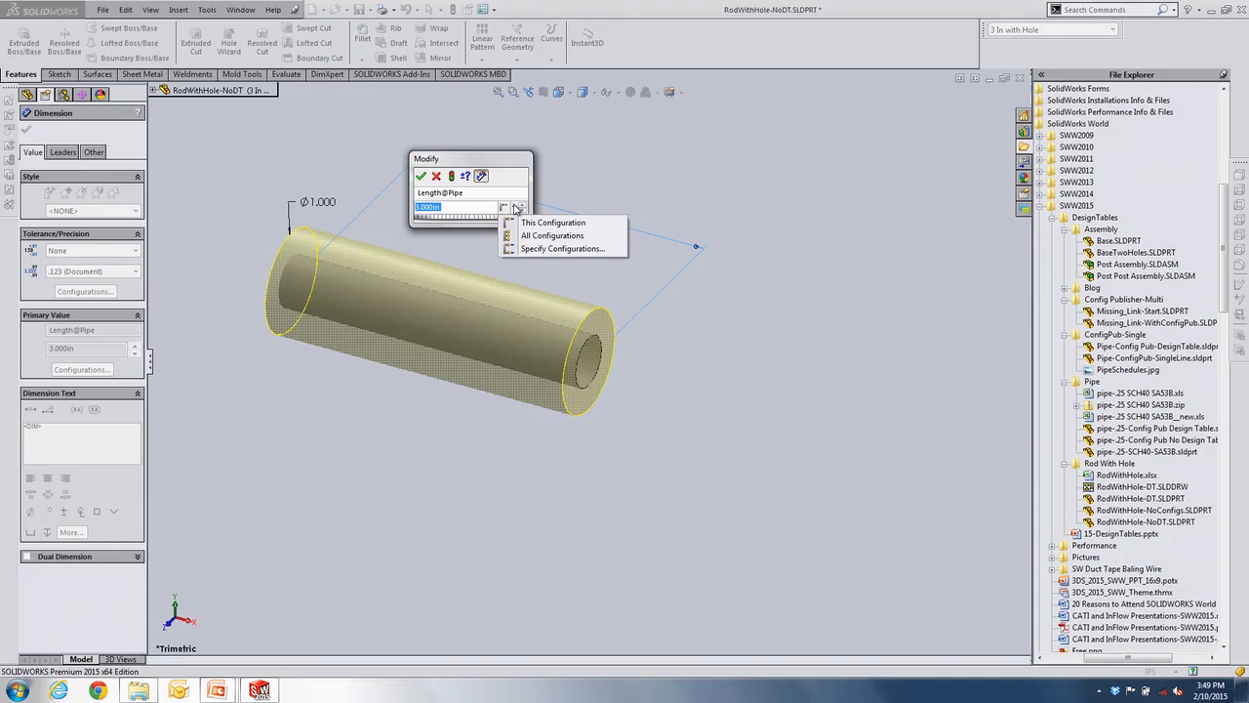
left_click(515, 208)
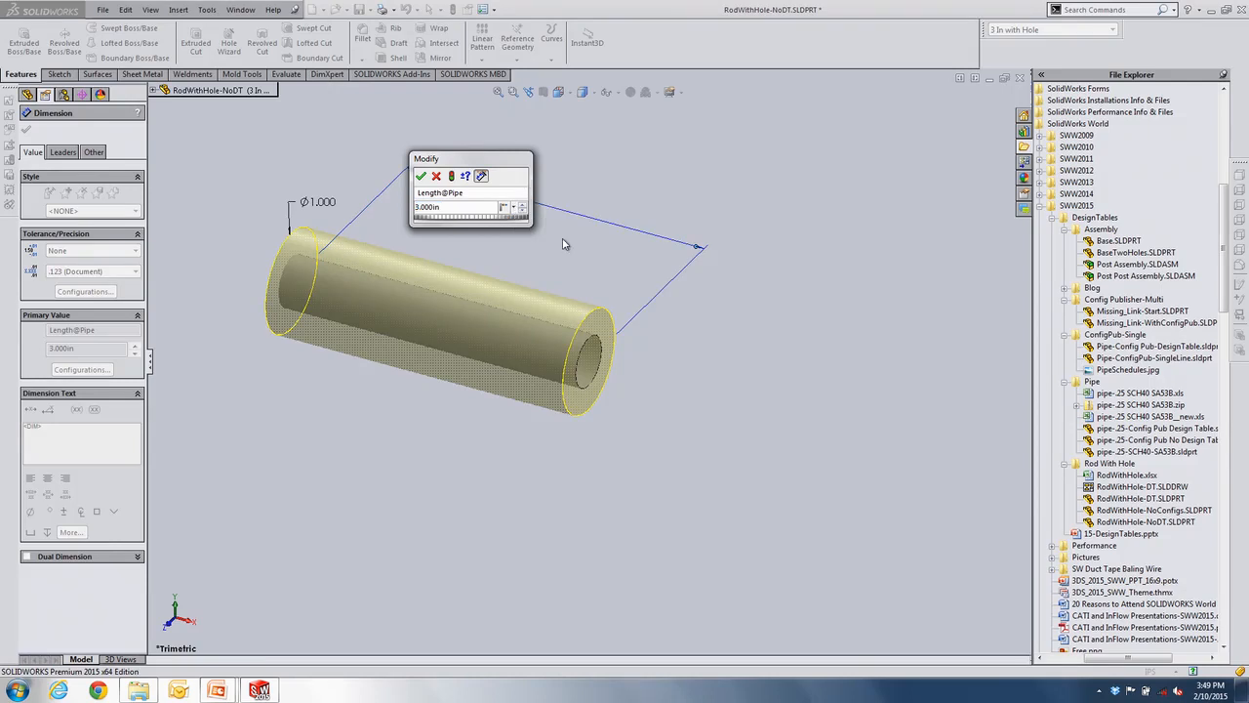
key("Return")
Step: Switch to the PowerPoint slide show, advance to the Design Table Basics - Formatting slide, and return to SOLIDWORKS
key("alt+Tab")
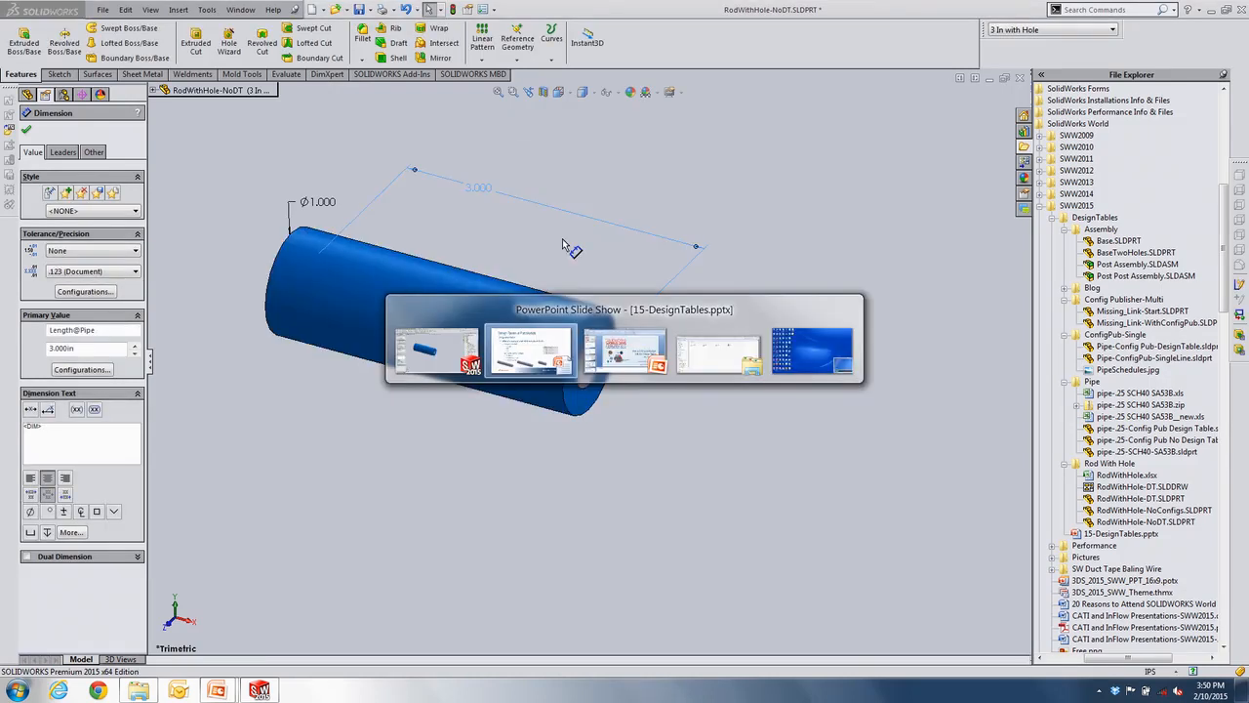
key("Right")
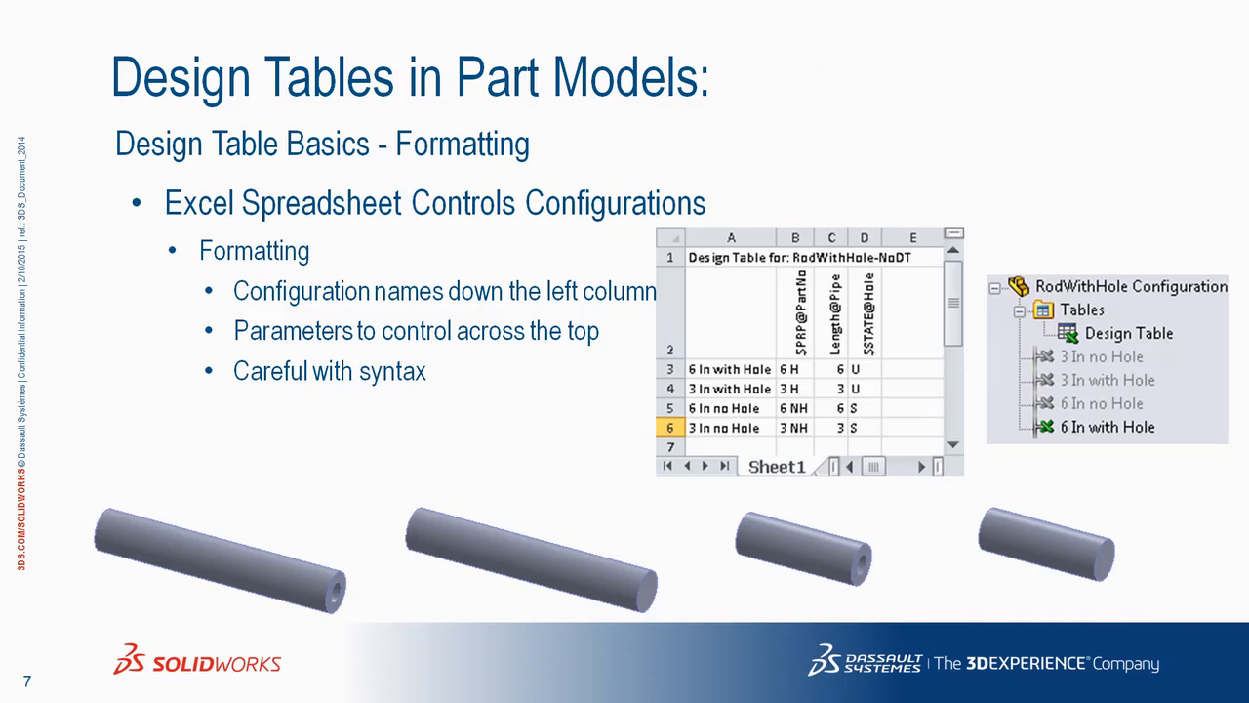
key("alt+Tab")
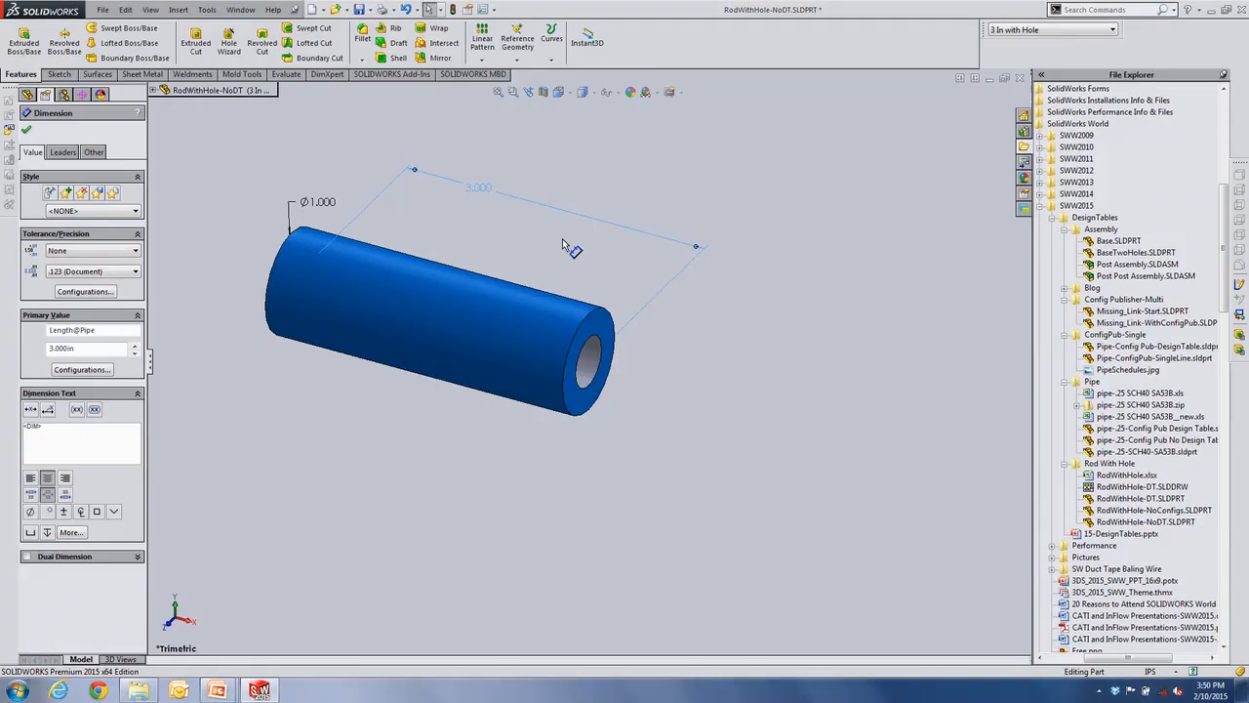
left_click(708, 458)
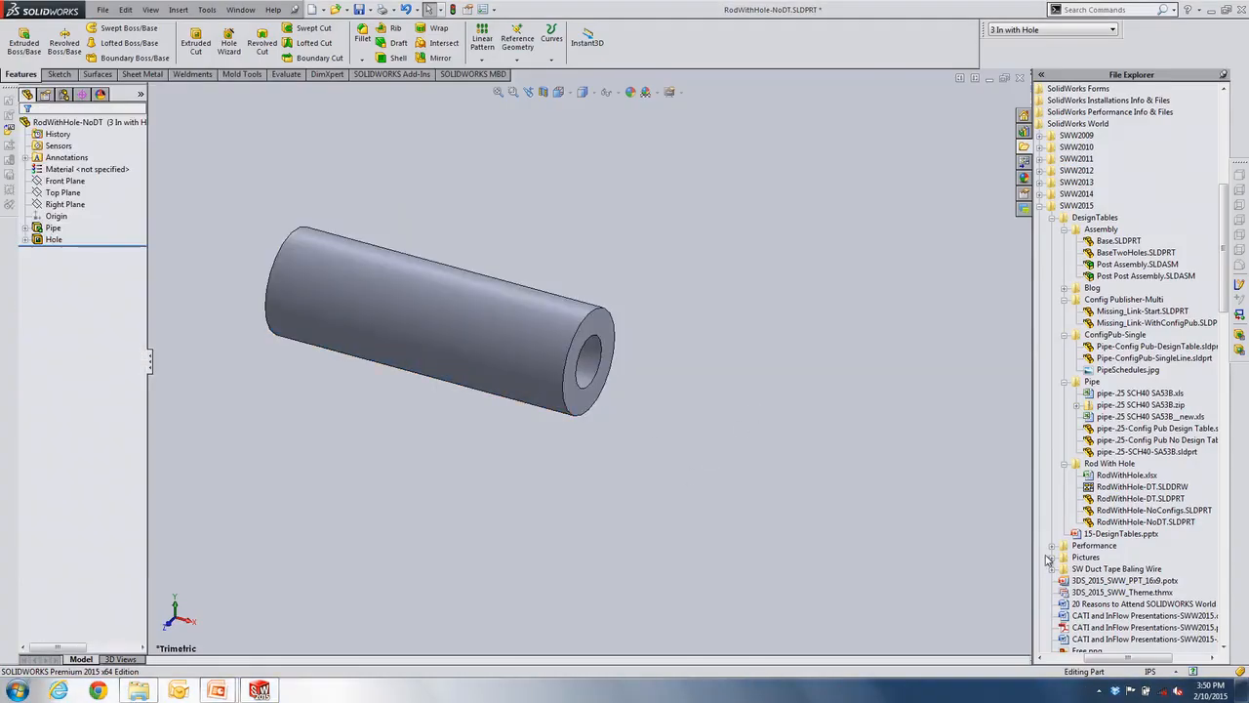
Step: Open RodWithHole-DT.SLDPRT and locate the design table among its configurations
mouse_move(1147, 525)
double_click(1140, 498)
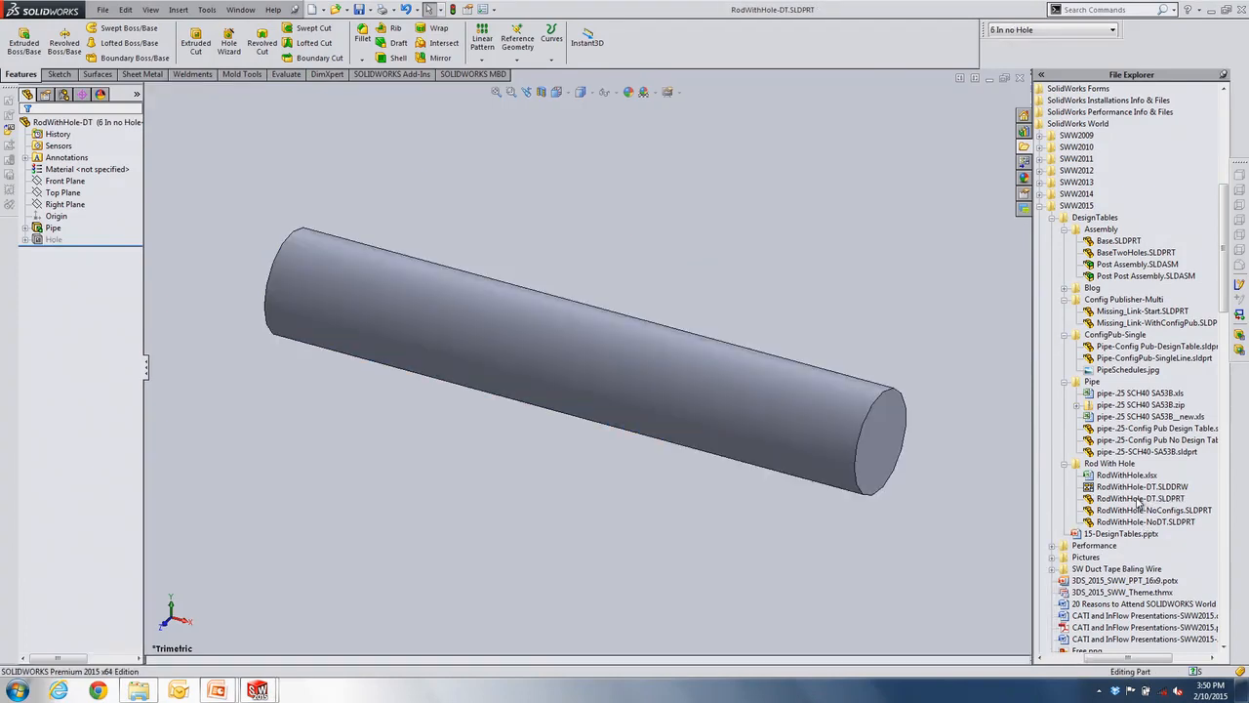
left_click(63, 94)
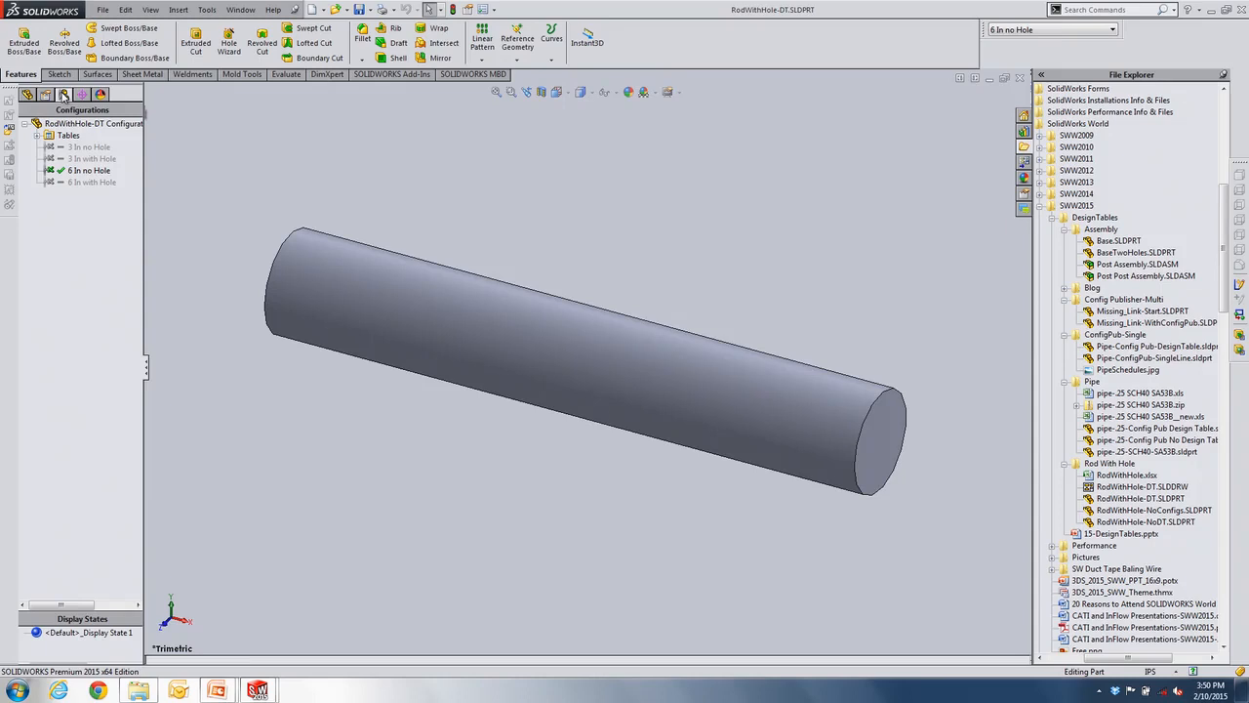
left_click(37, 135)
left_click(78, 148)
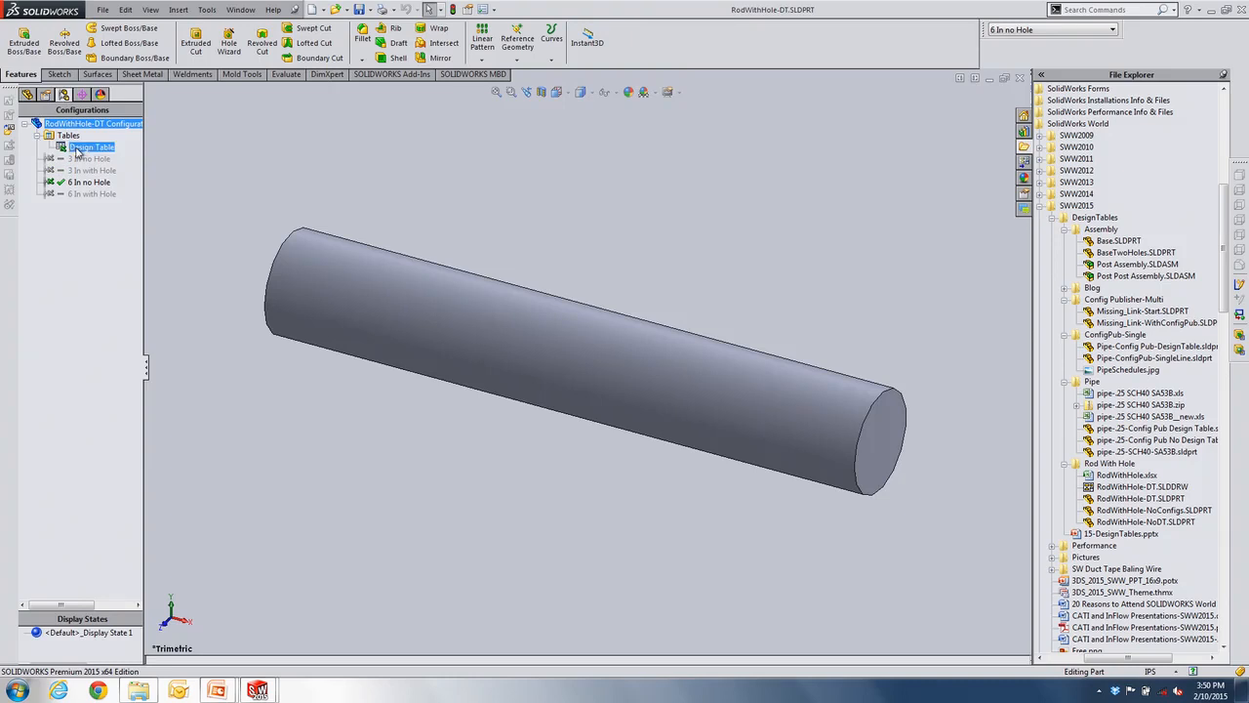
Step: Activate the 3 In no Hole, 3 In with Hole and 6 In no Hole configurations in turn
double_click(80, 158)
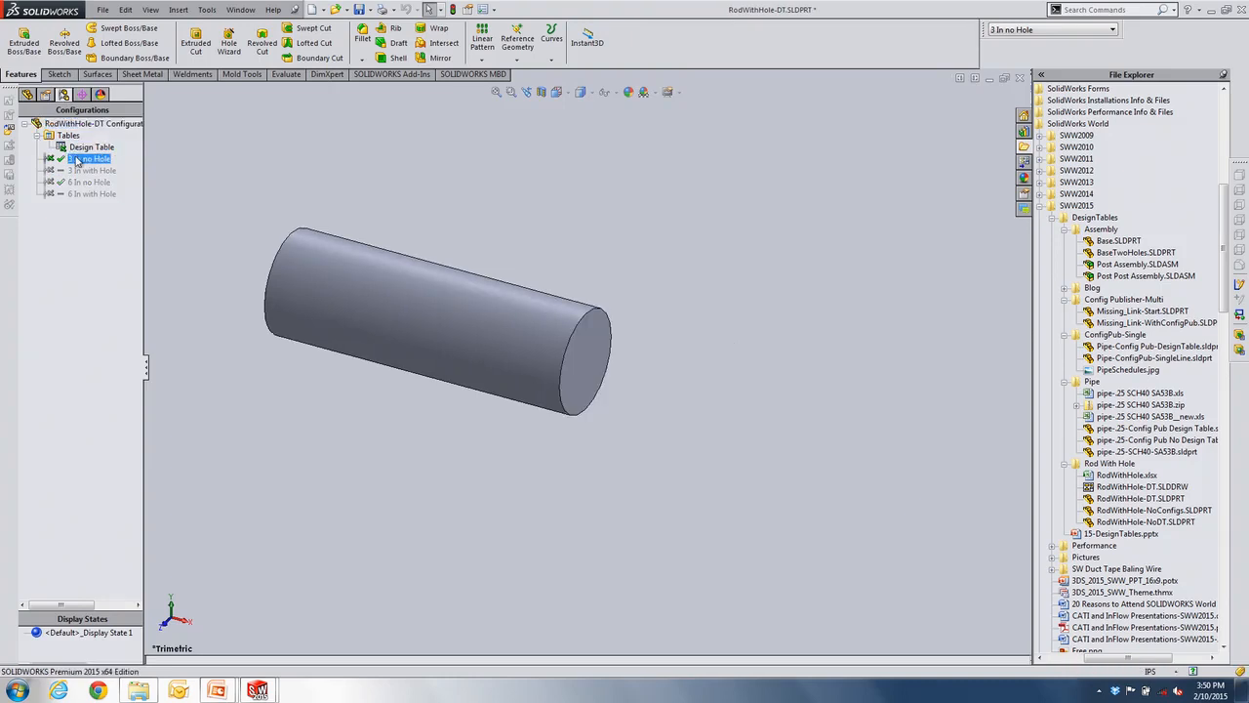
double_click(68, 170)
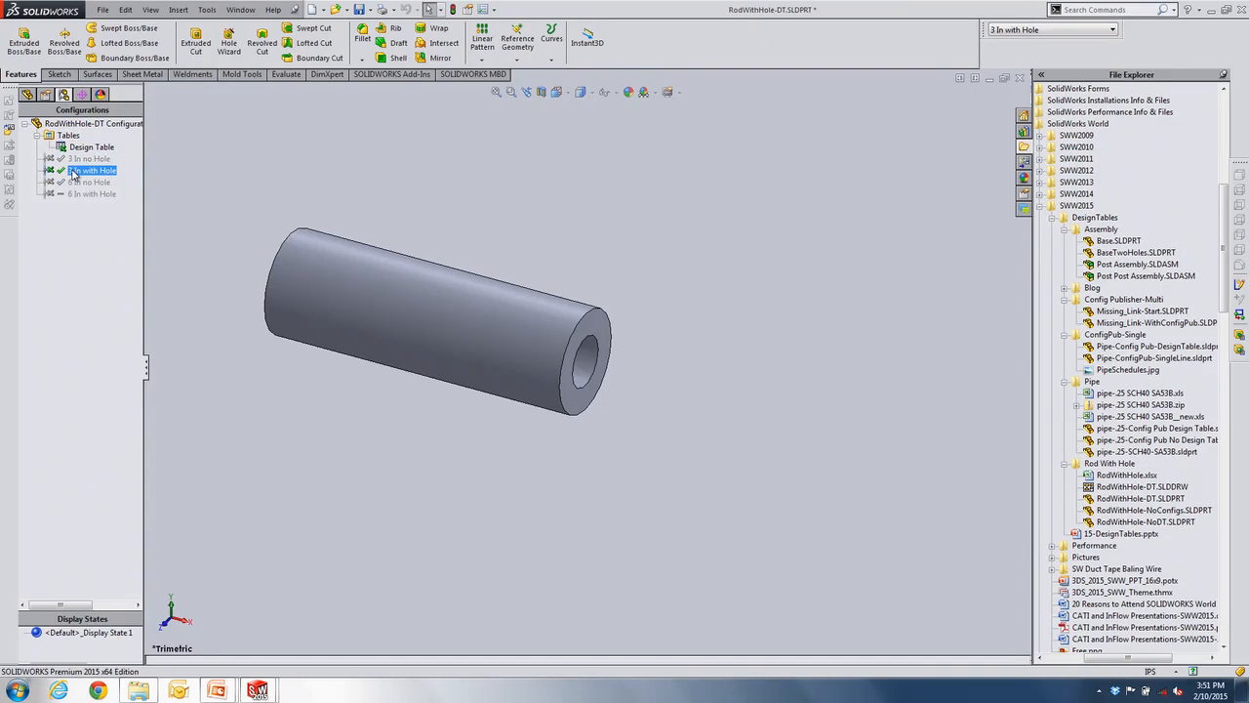
left_click(75, 182)
double_click(75, 183)
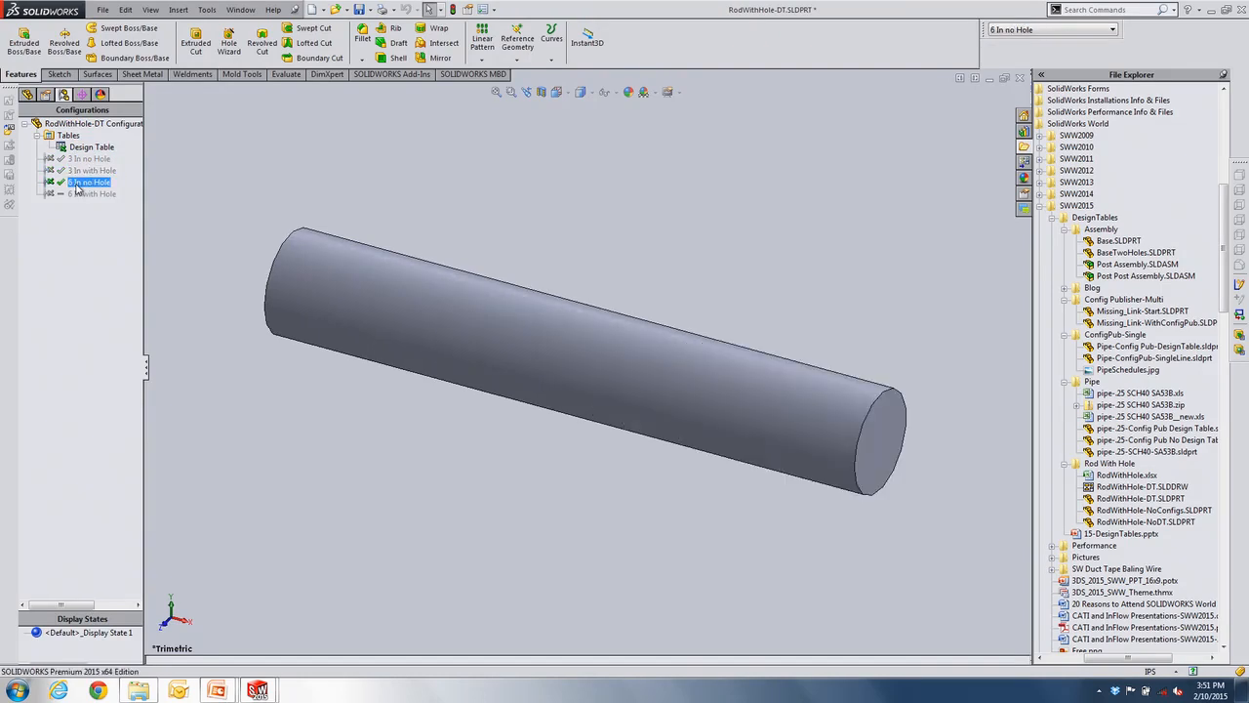
Step: Display the rod's feature dimensions and open its design-table-driven length dimension, leaving the value as it is
left_click(26, 95)
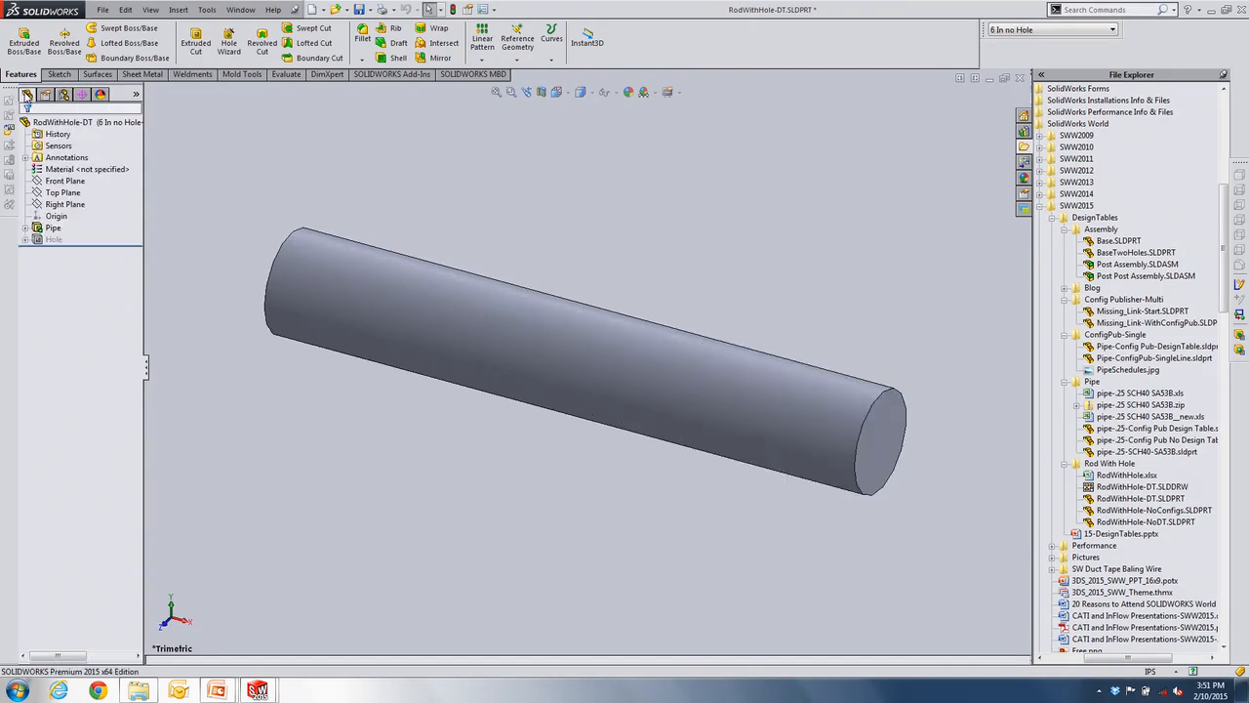
double_click(312, 274)
left_click(610, 338)
left_click_drag(611, 340, 630, 285)
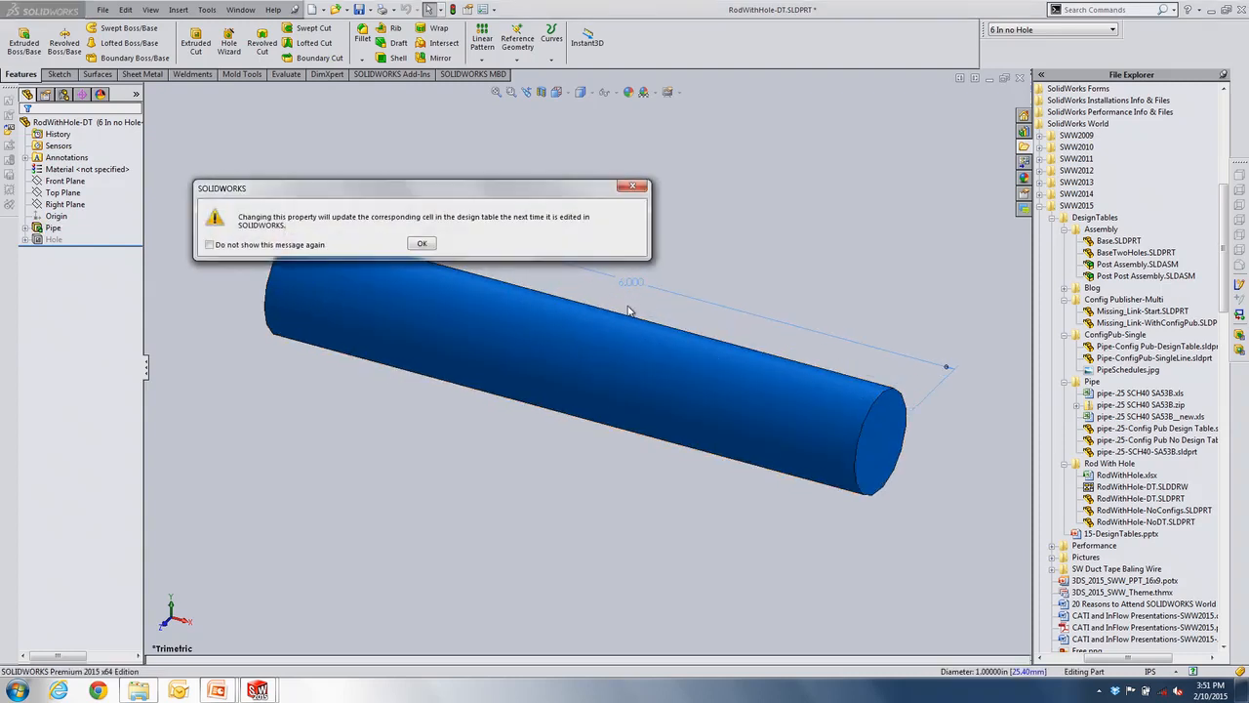
left_click(431, 245)
left_click(545, 278)
double_click(514, 303)
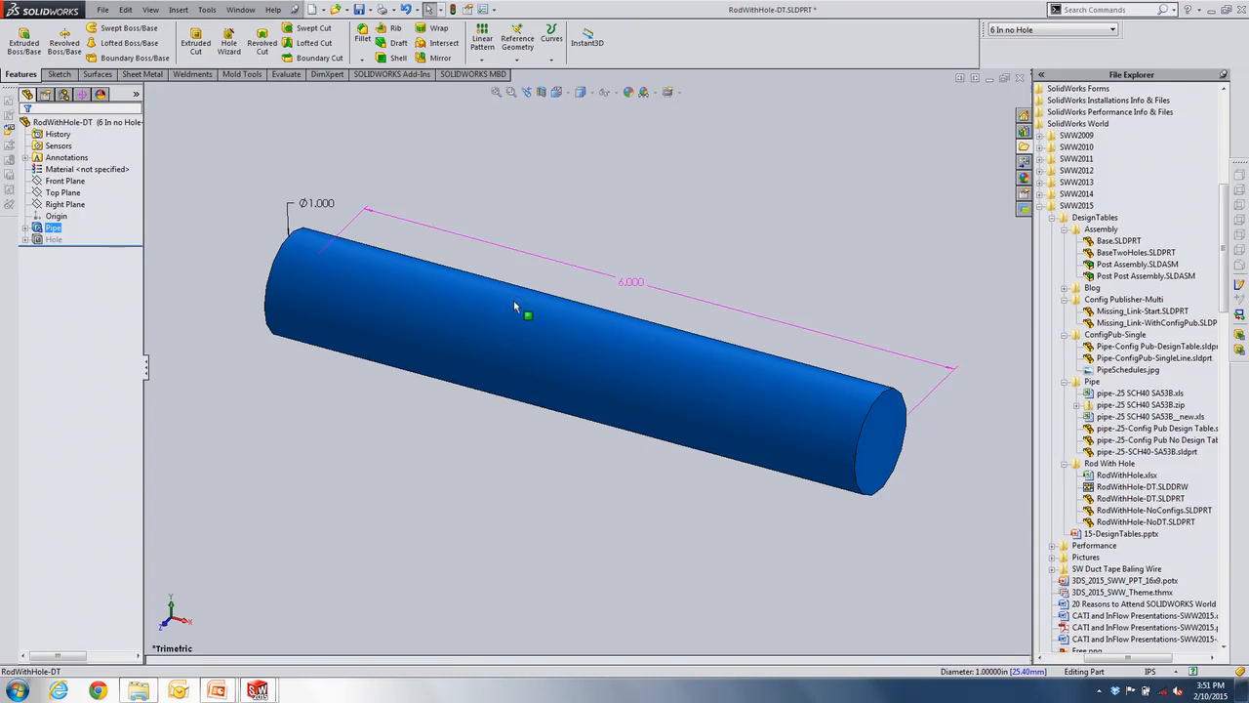
left_click(503, 204)
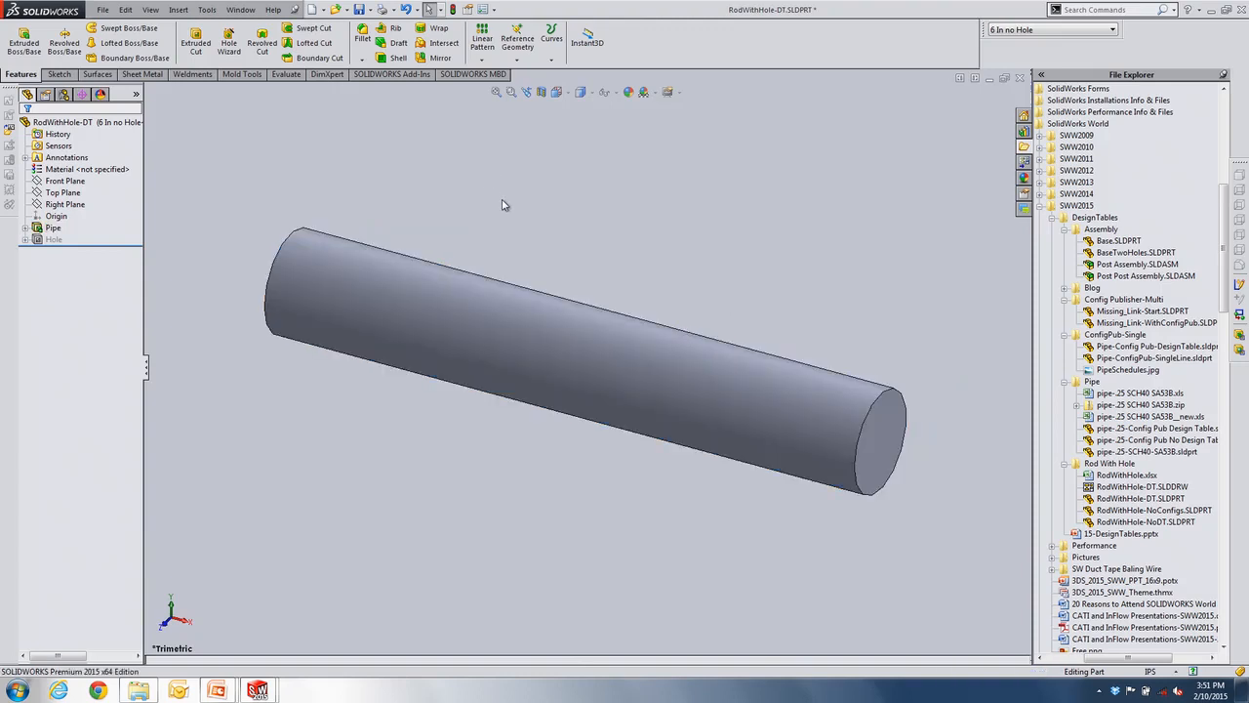
Step: Switch to the PowerPoint slide show, advance to the Design Table Basics – Creating/Inserting slide, and return to SOLIDWORKS
key("alt+Tab")
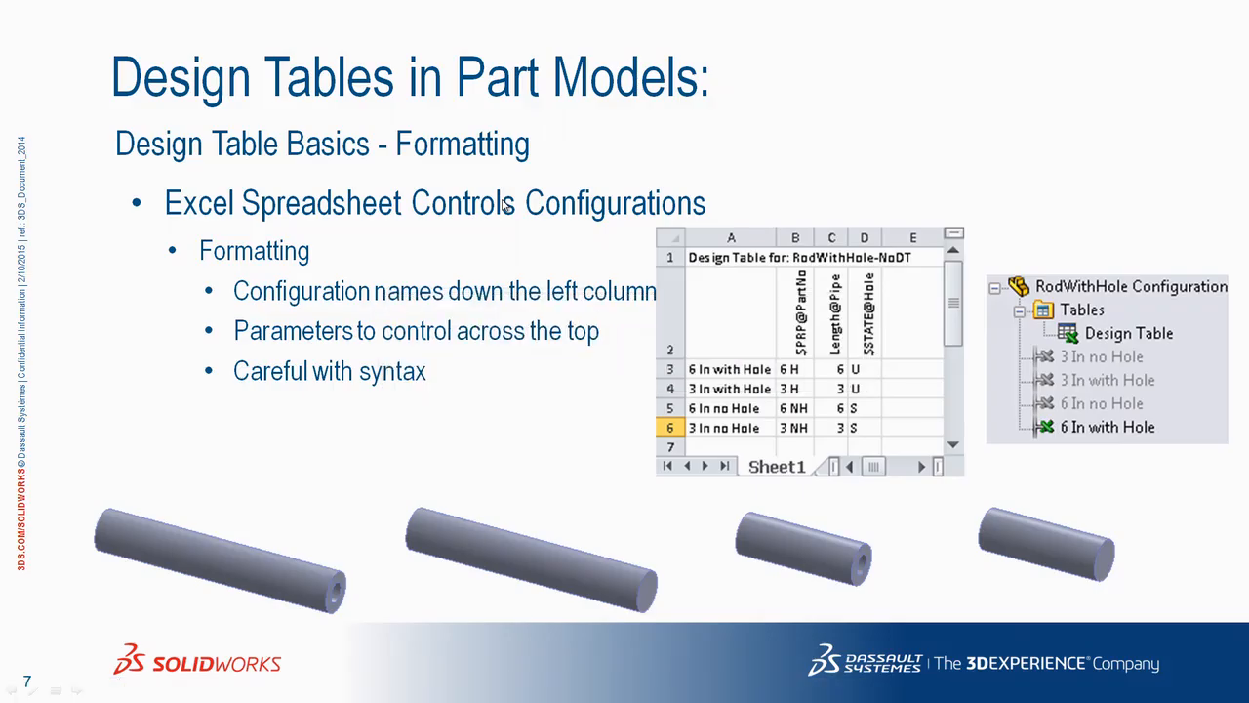
left_click(505, 204)
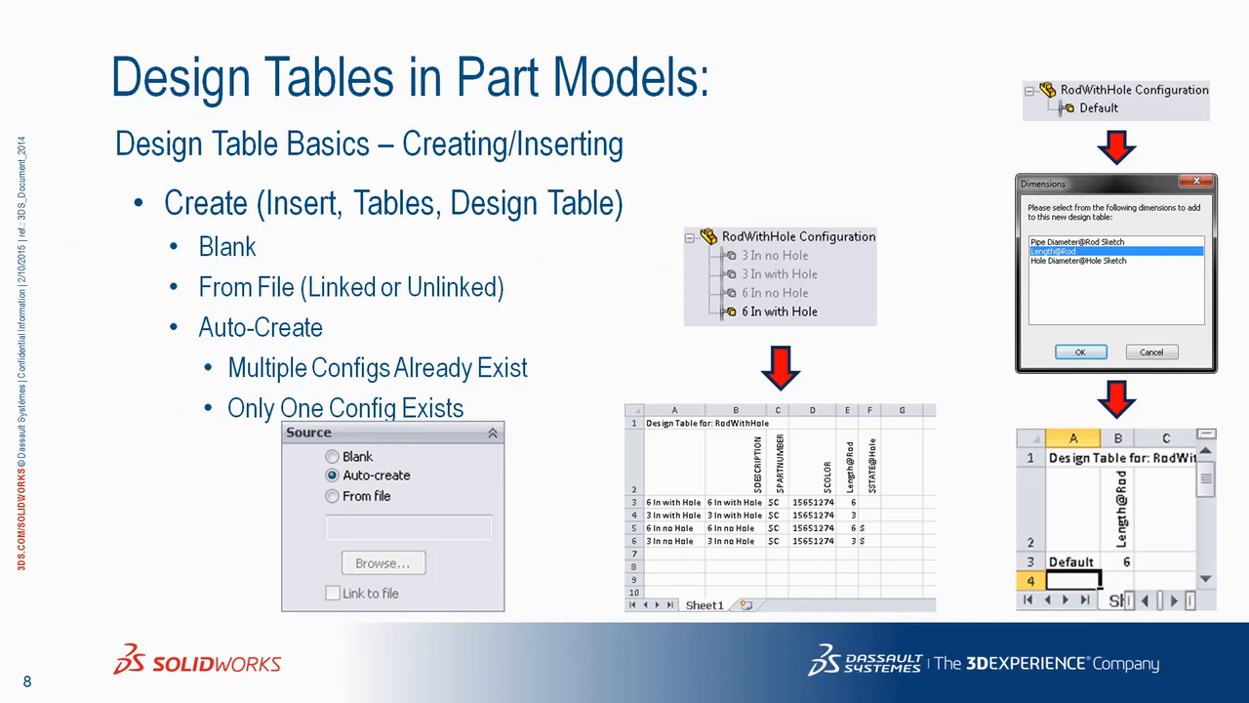
key("alt+Tab")
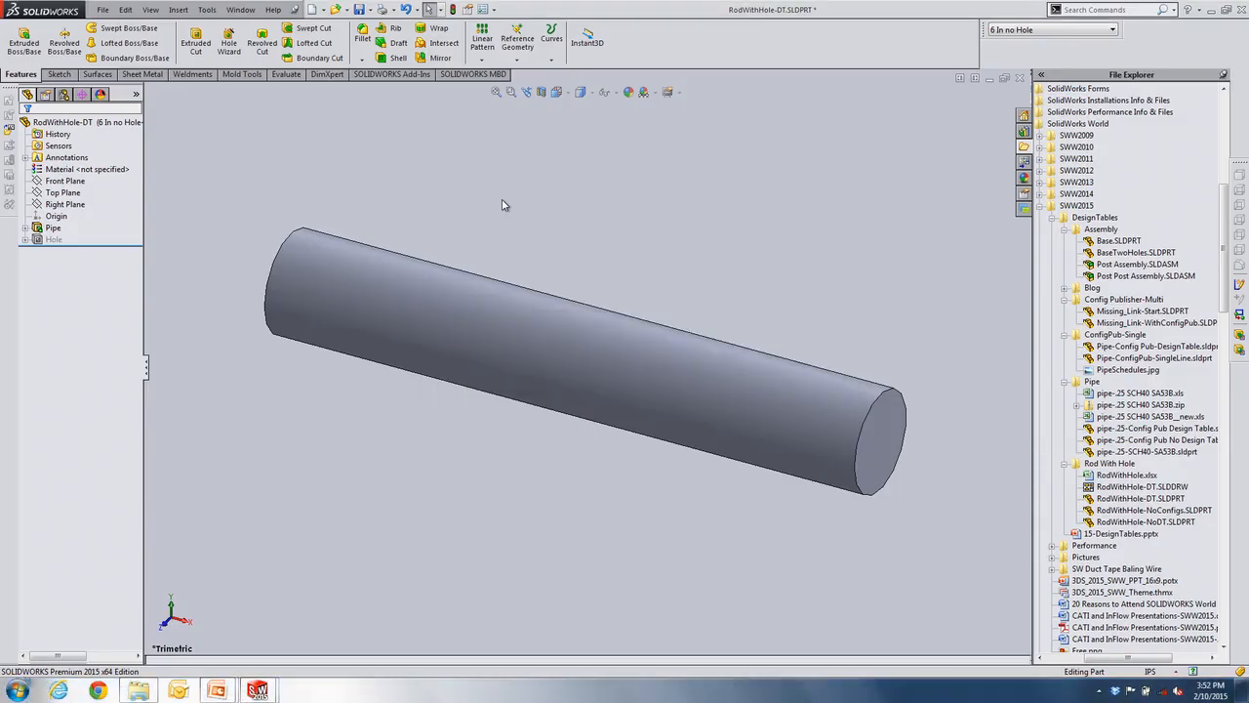
Step: In RodWithHole-NoDT.SLDPRT, insert a design table with the Auto-create source from the existing configurations and close its worksheet
key("ctrl+Tab")
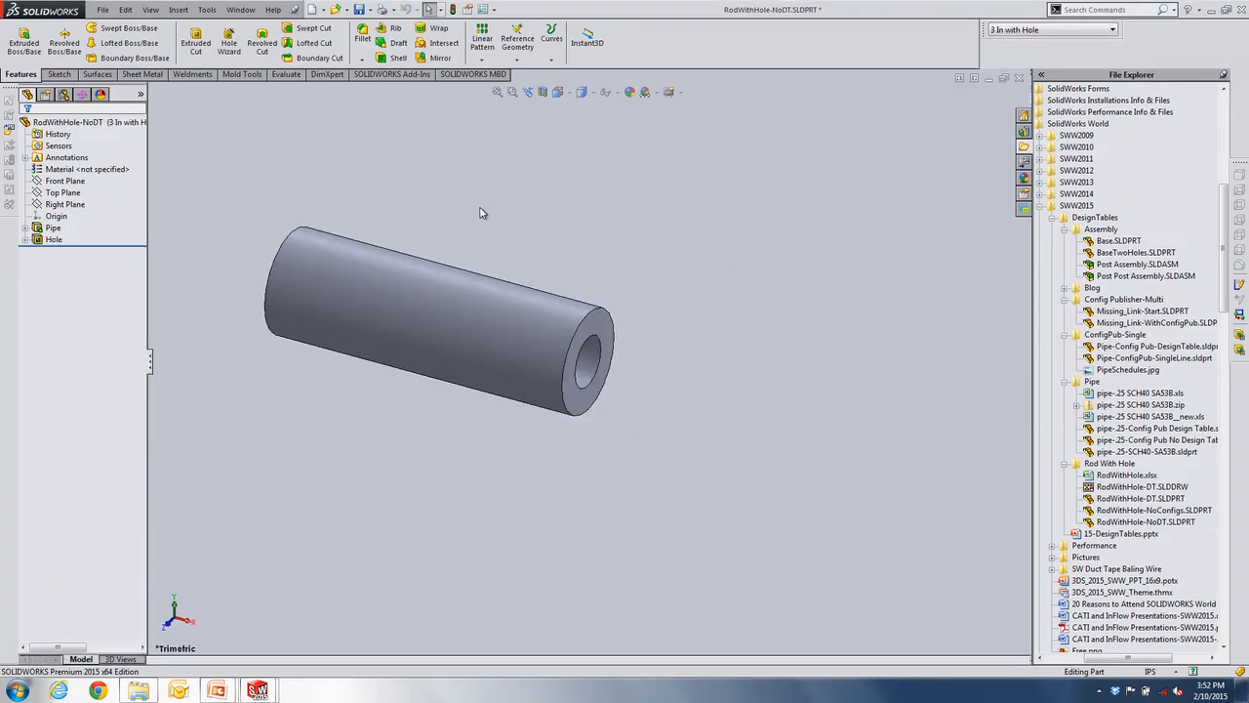
left_click(65, 95)
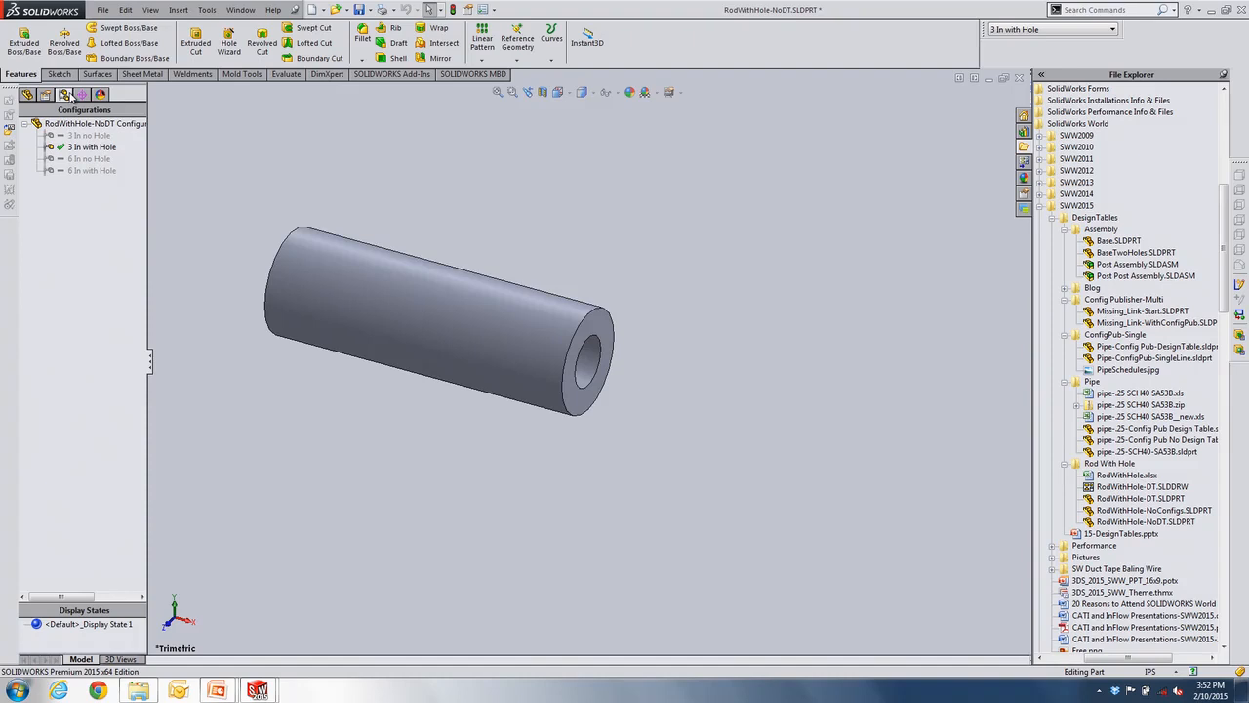
left_click(179, 10)
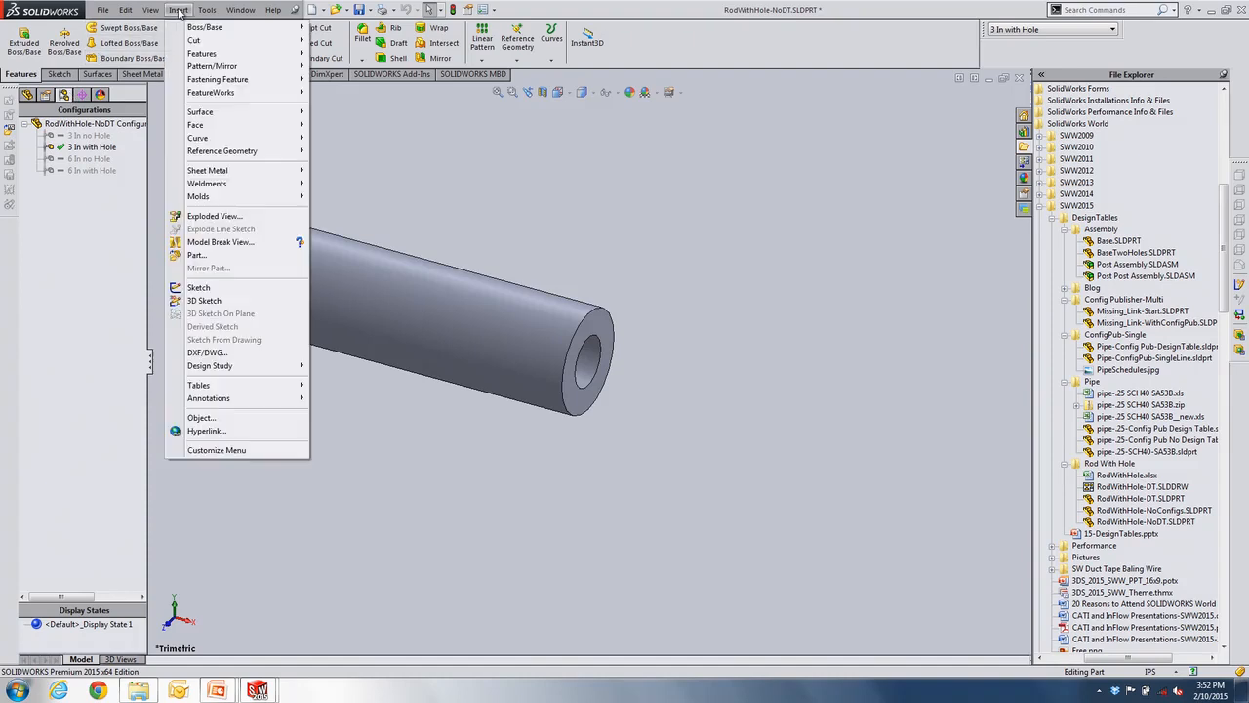
mouse_move(234, 385)
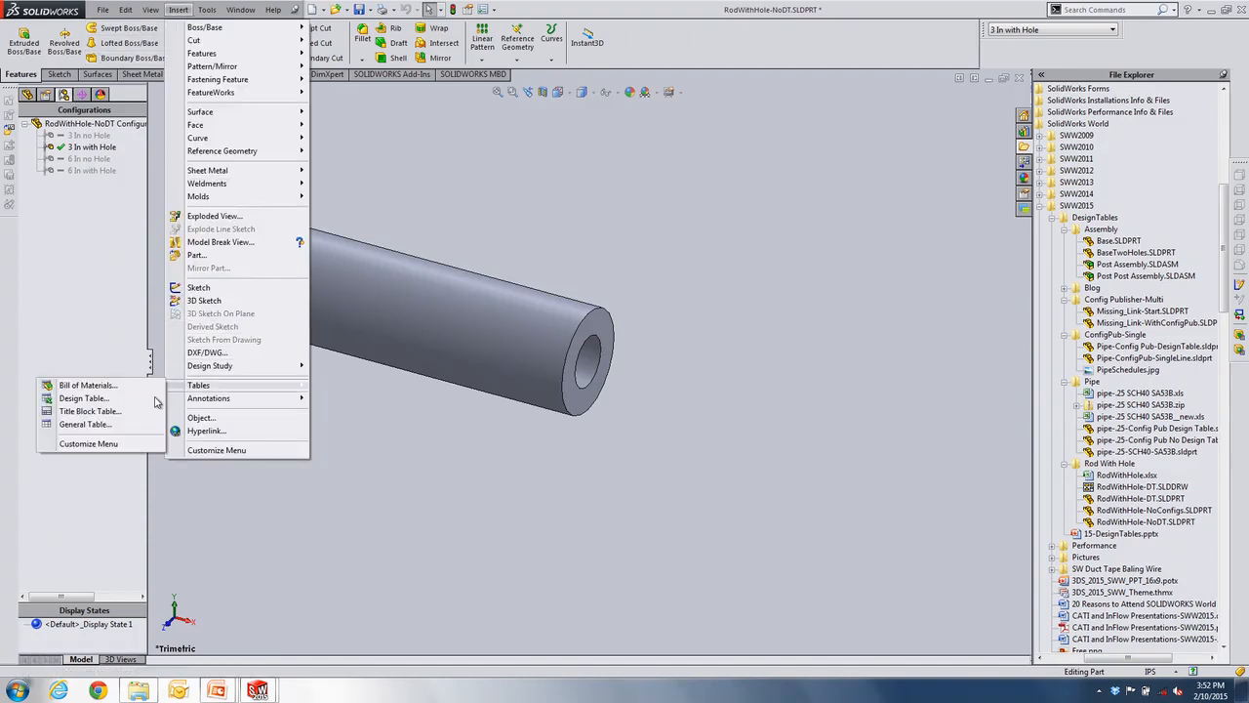
left_click(84, 398)
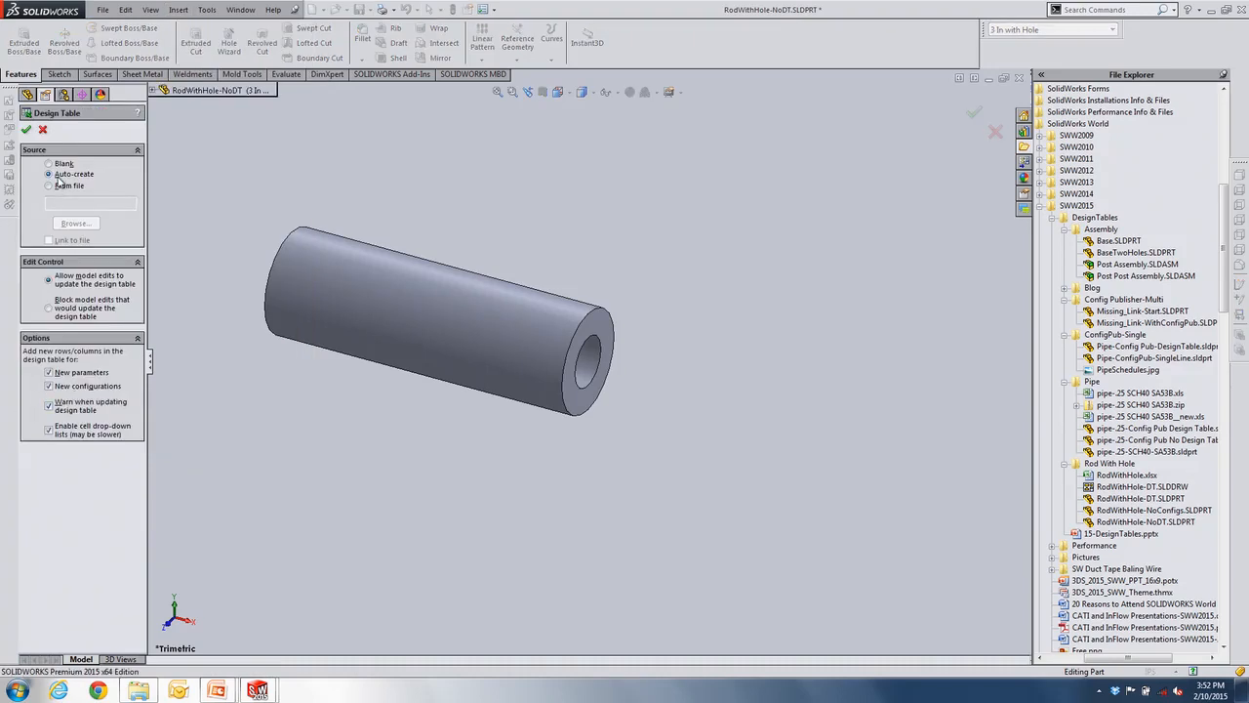
left_click(28, 129)
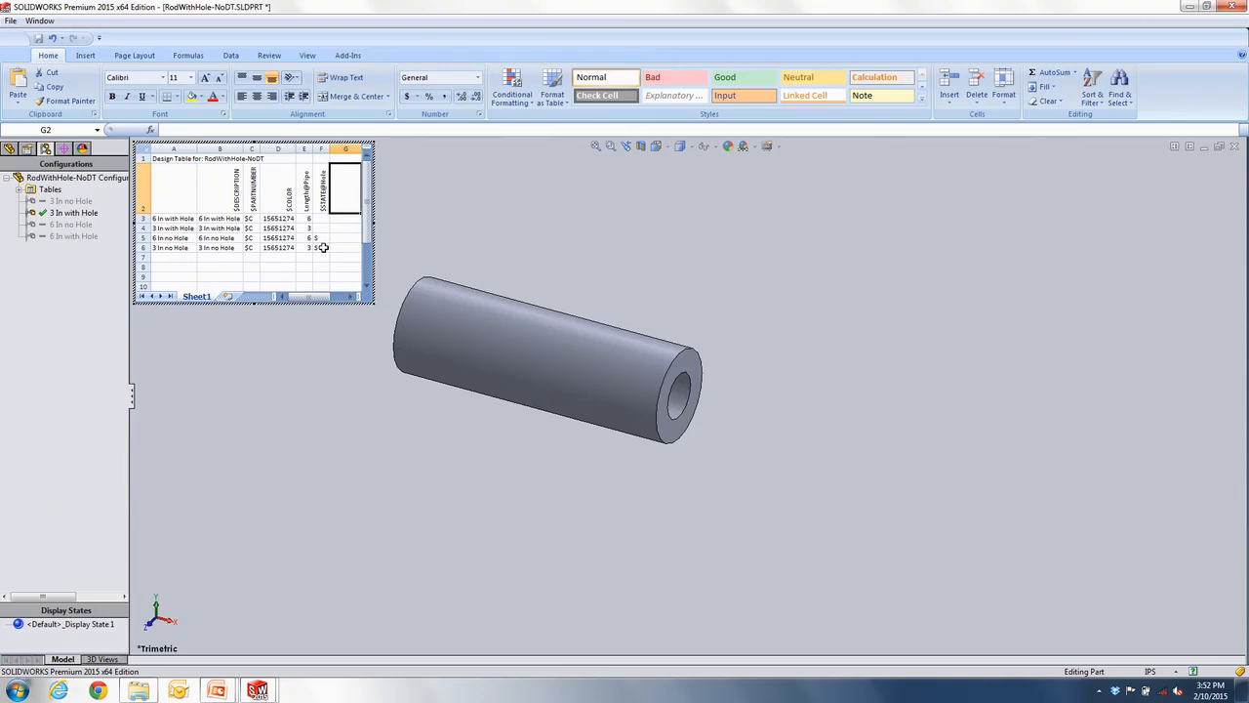
left_click(337, 339)
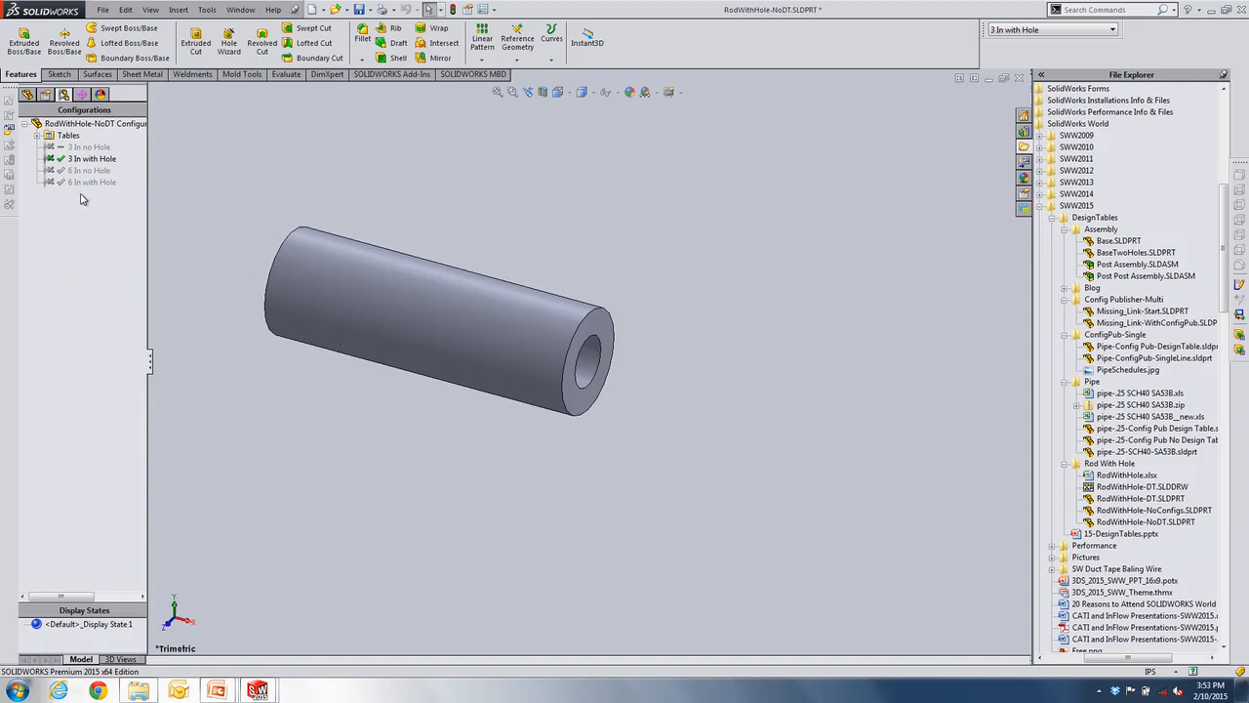
Step: Close RodWithHole-NoDT.SLDPRT without saving its changes
left_click(1019, 78)
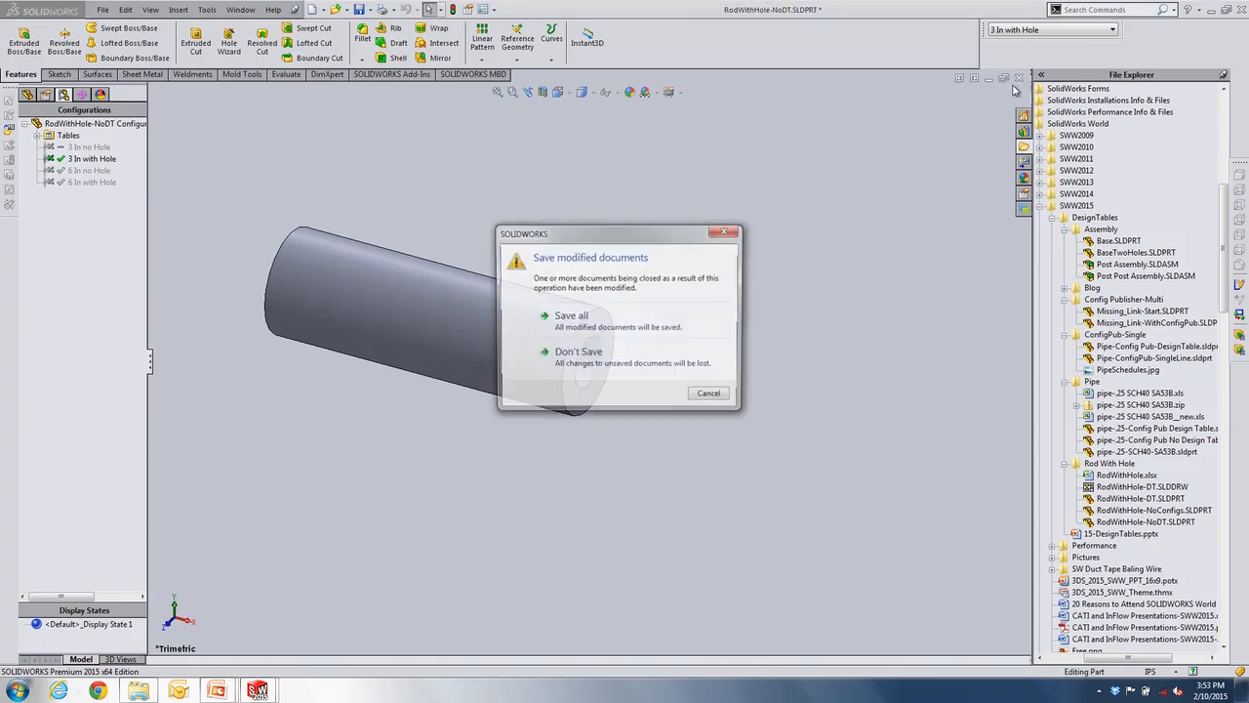
left_click(563, 357)
Step: Switch to PowerPoint to review the slide on creating design tables, and return to SOLIDWORKS
key("alt+Tab")
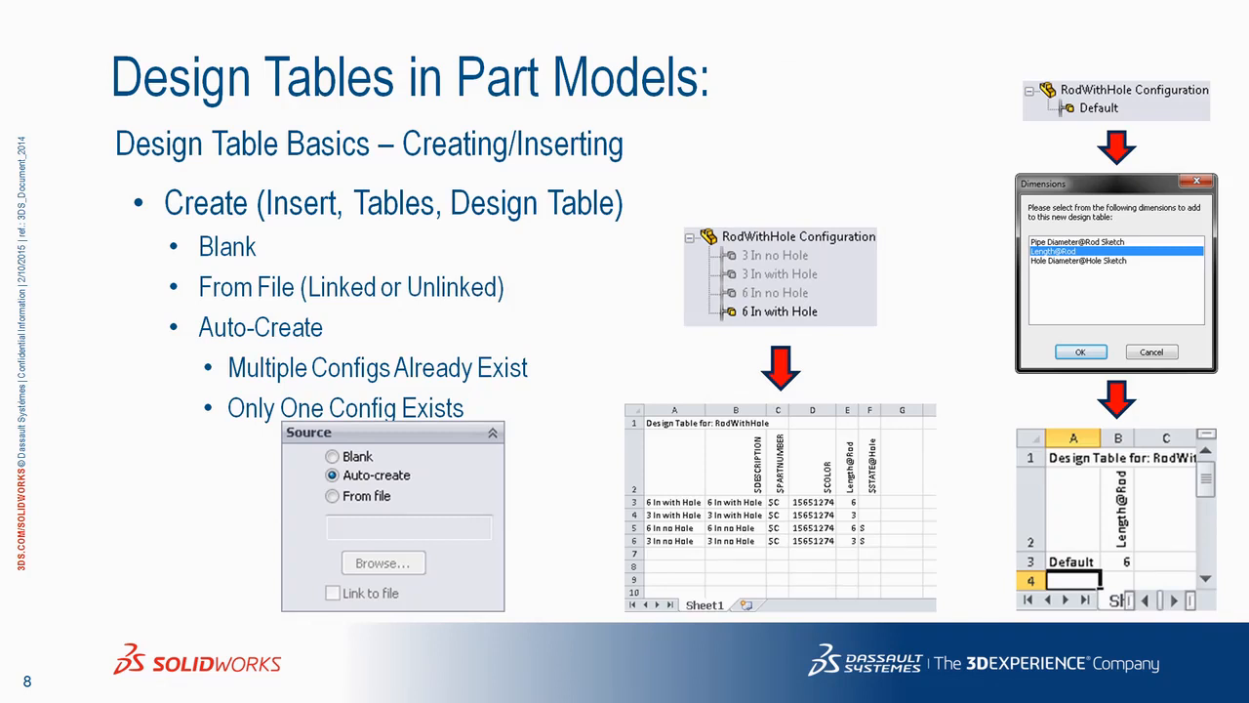
key("alt+Tab")
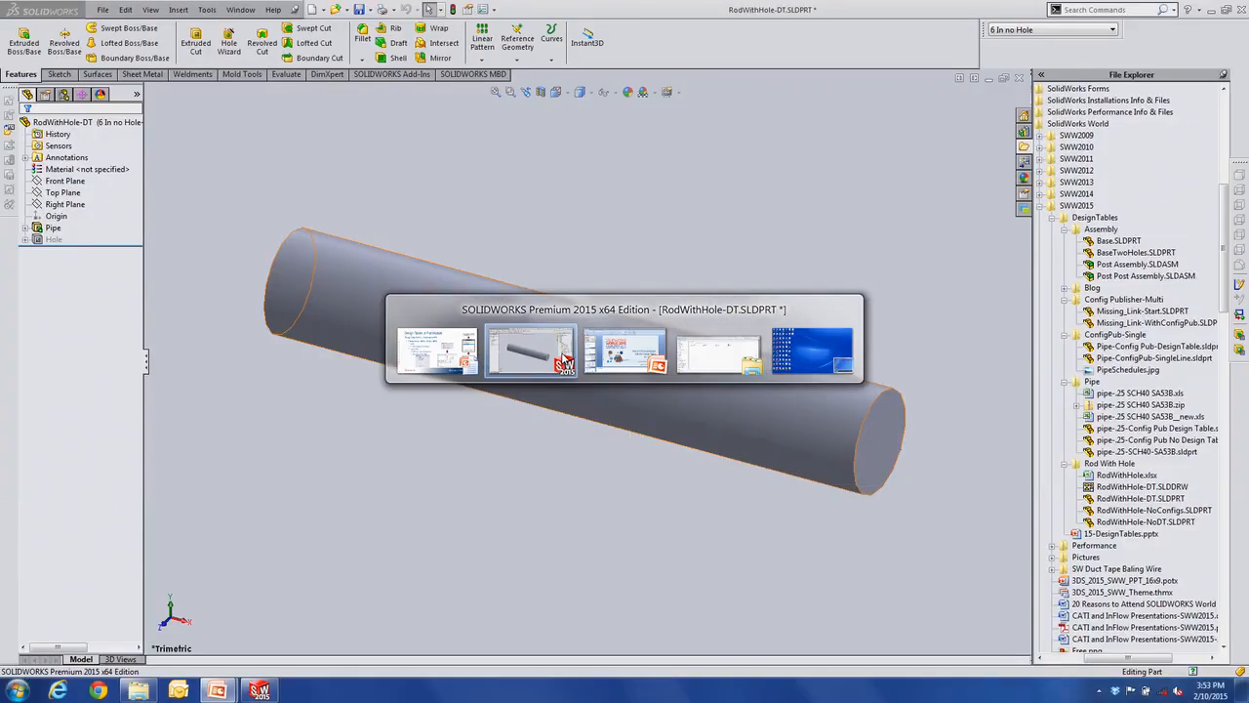
left_click(564, 357)
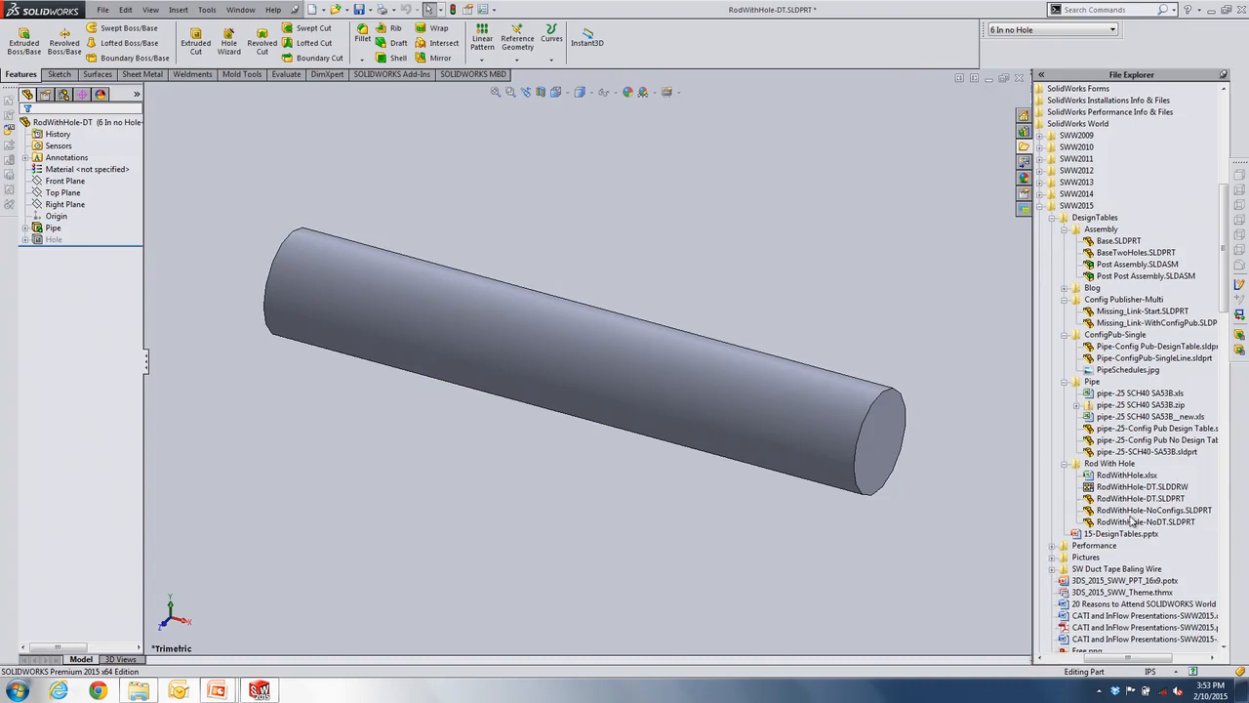
Step: Open RodWithHole-NoConfigs.SLDPRT from the Rod With Hole folder and display its configurations
double_click(1137, 510)
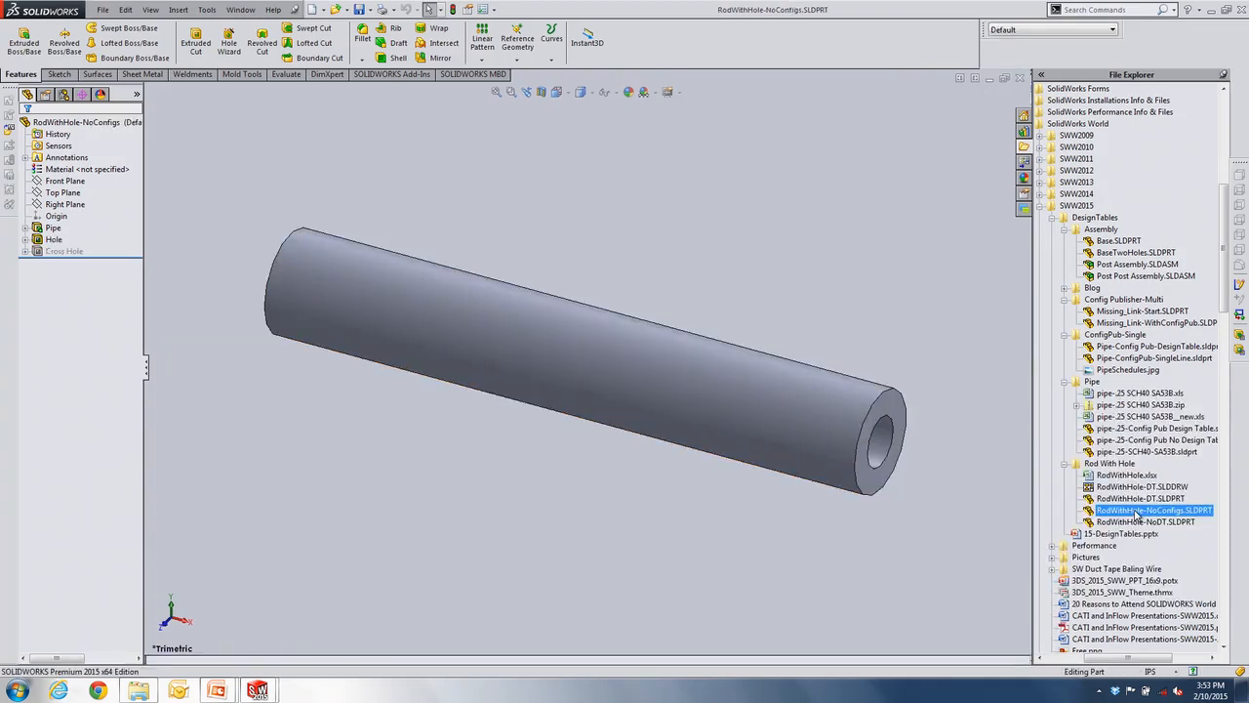
left_click(65, 93)
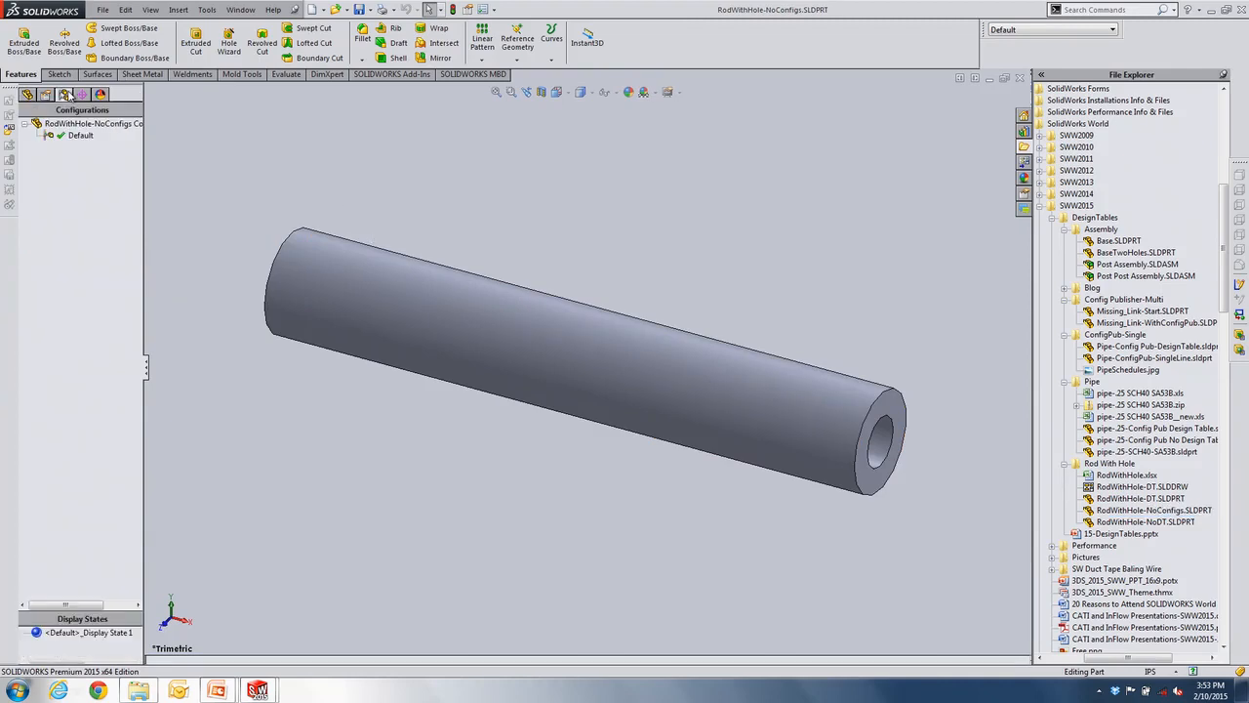
Step: Insert a design table with the Auto-create source, cancel the dimension selection without choosing any dimension, and close the worksheet
left_click(177, 11)
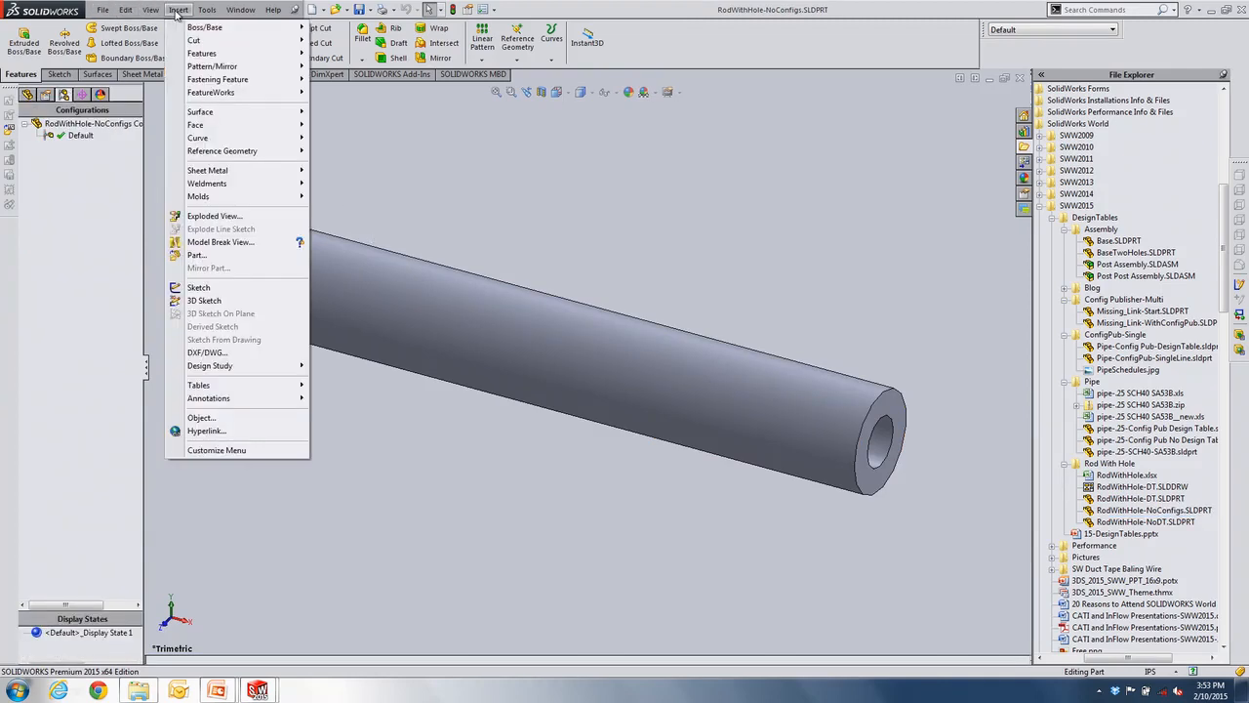
mouse_move(205, 384)
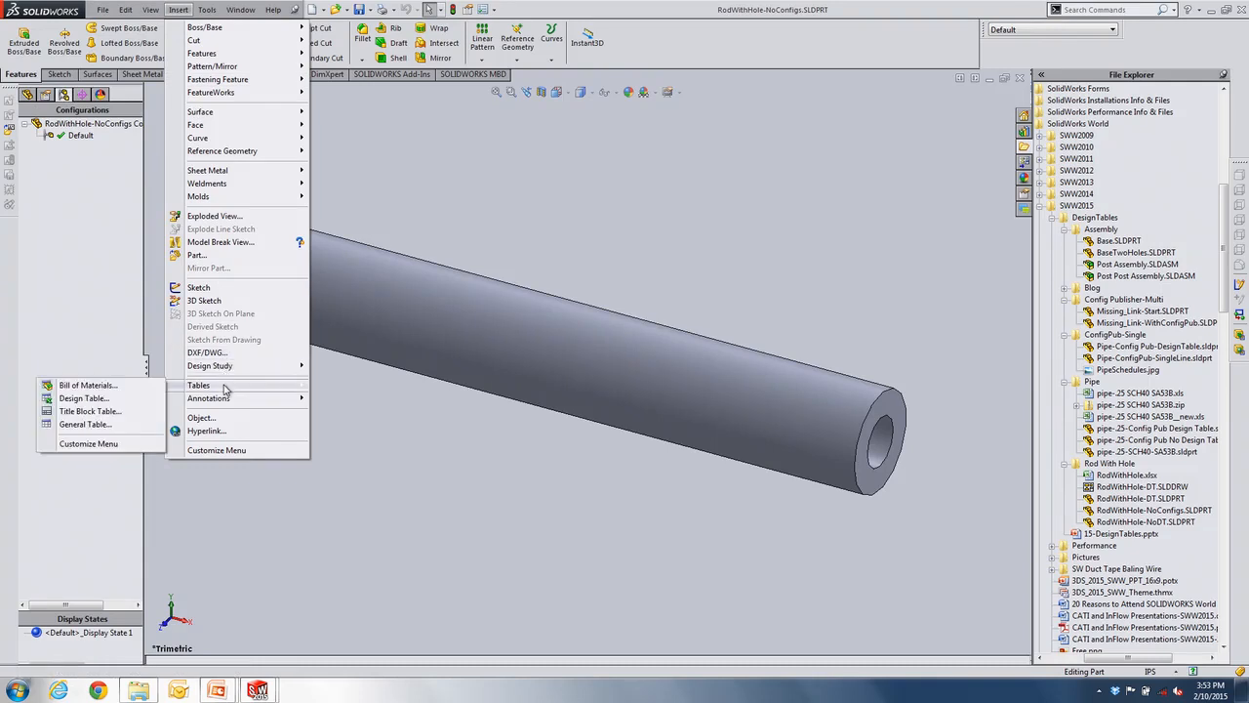
left_click(113, 398)
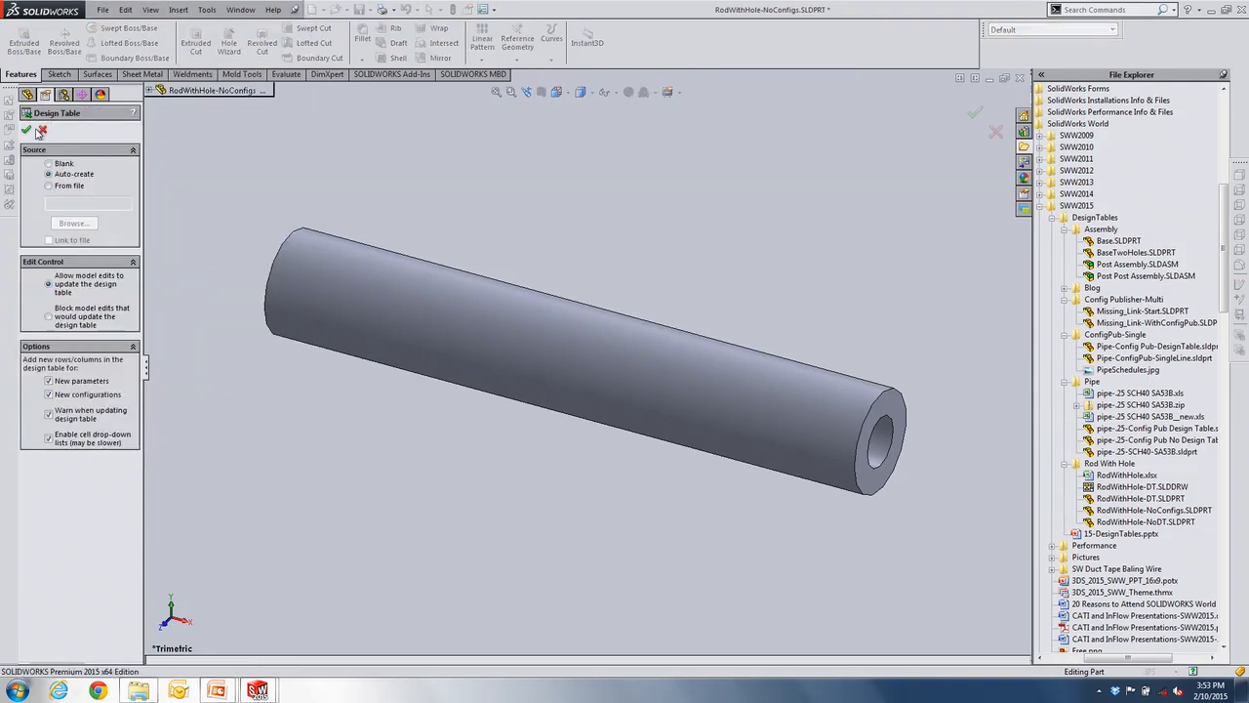
left_click(27, 129)
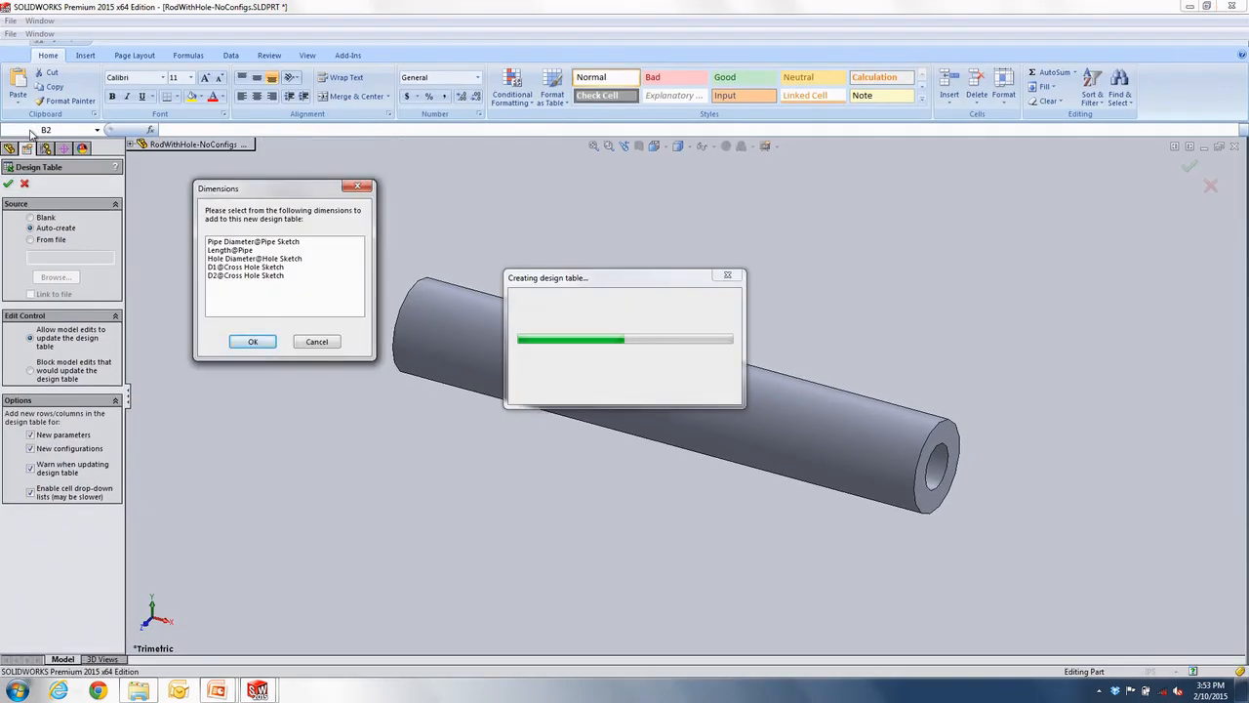
left_click_drag(270, 195, 557, 179)
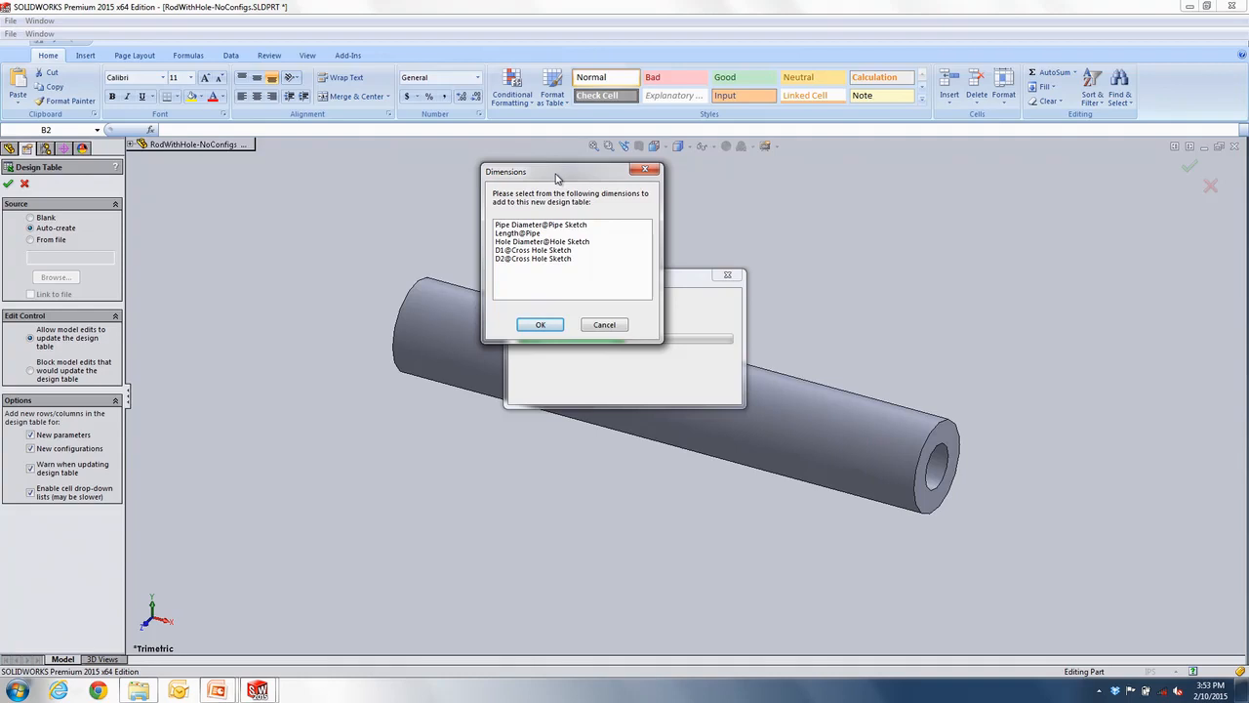
left_click(604, 325)
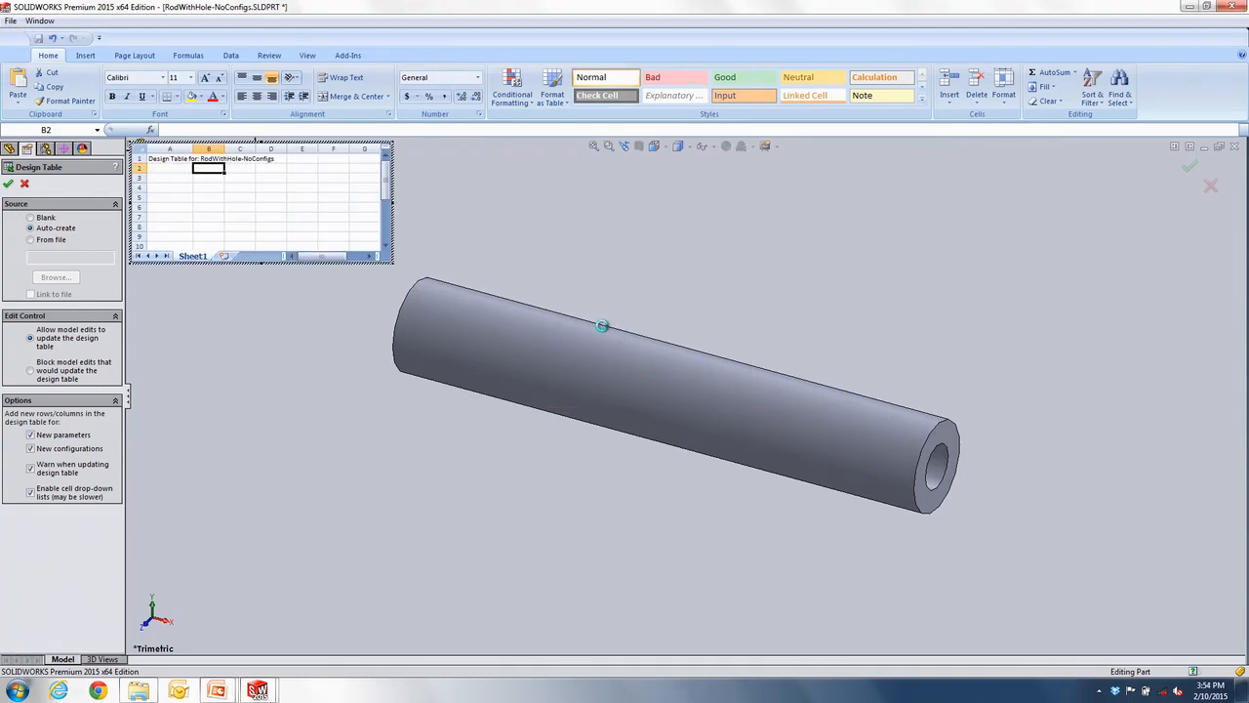
left_click(279, 309)
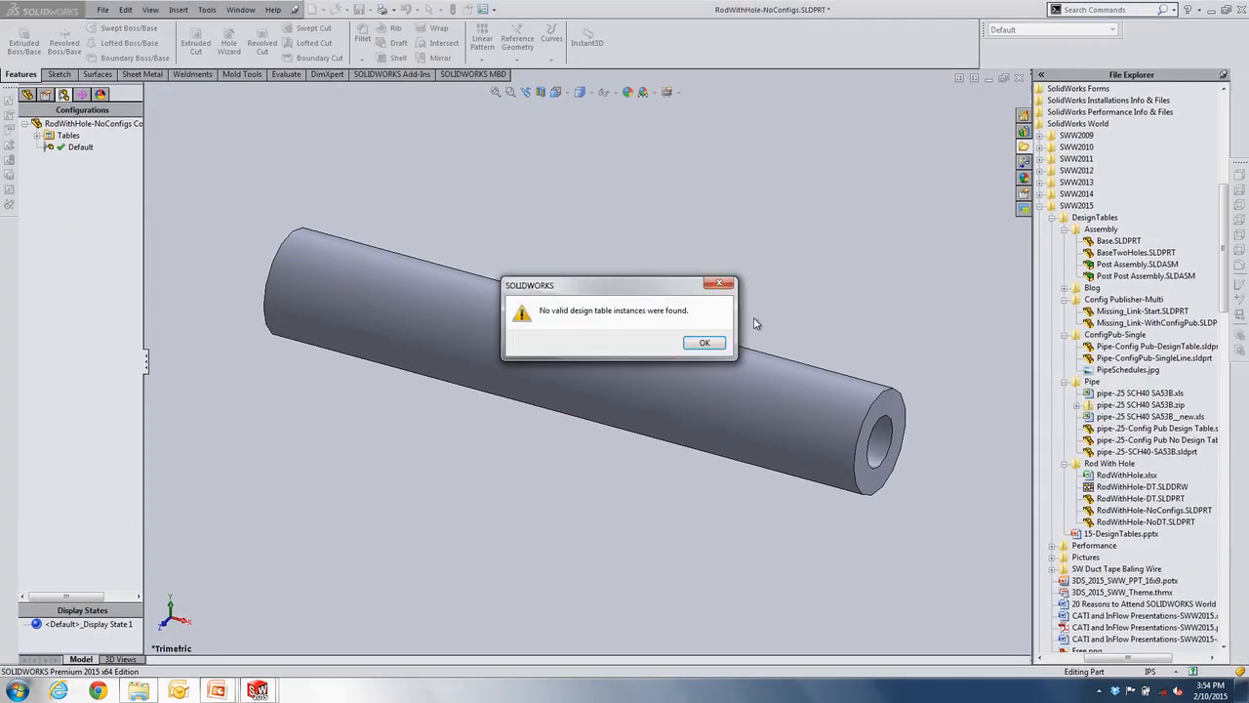
left_click(702, 339)
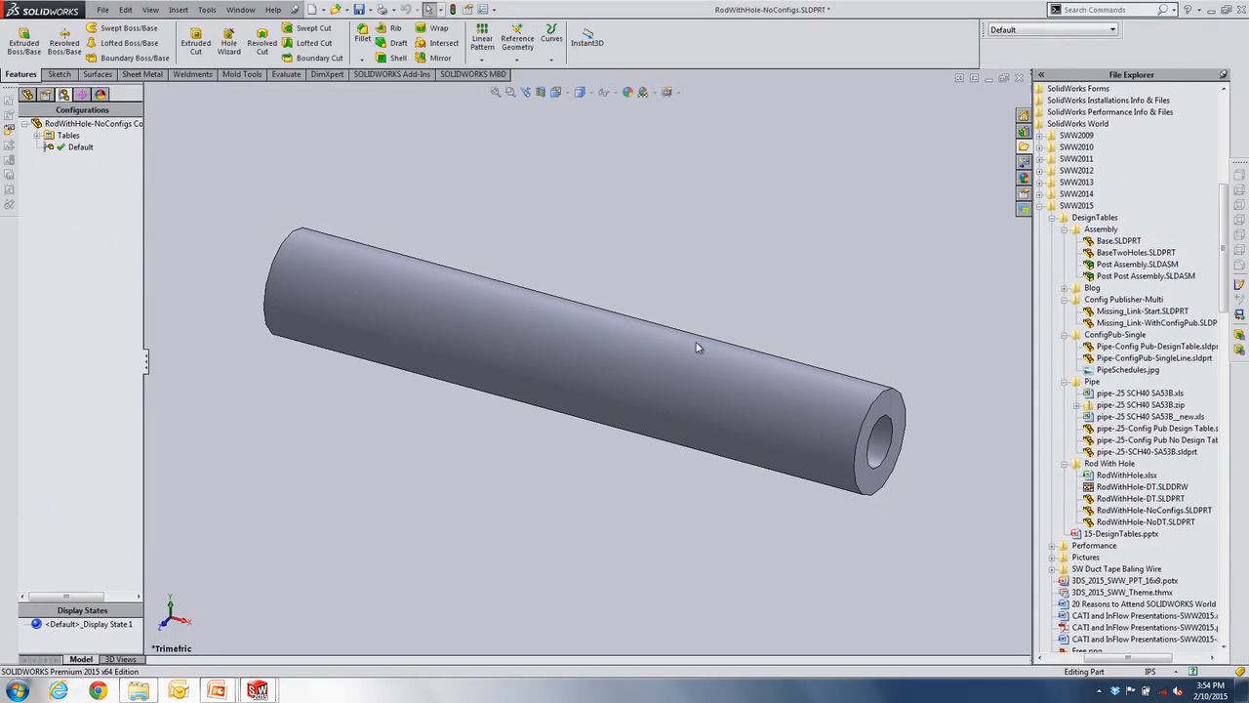
Step: Switch to PowerPoint to review the slide on auto-creating design tables for parts with only one configuration
key("alt+Tab")
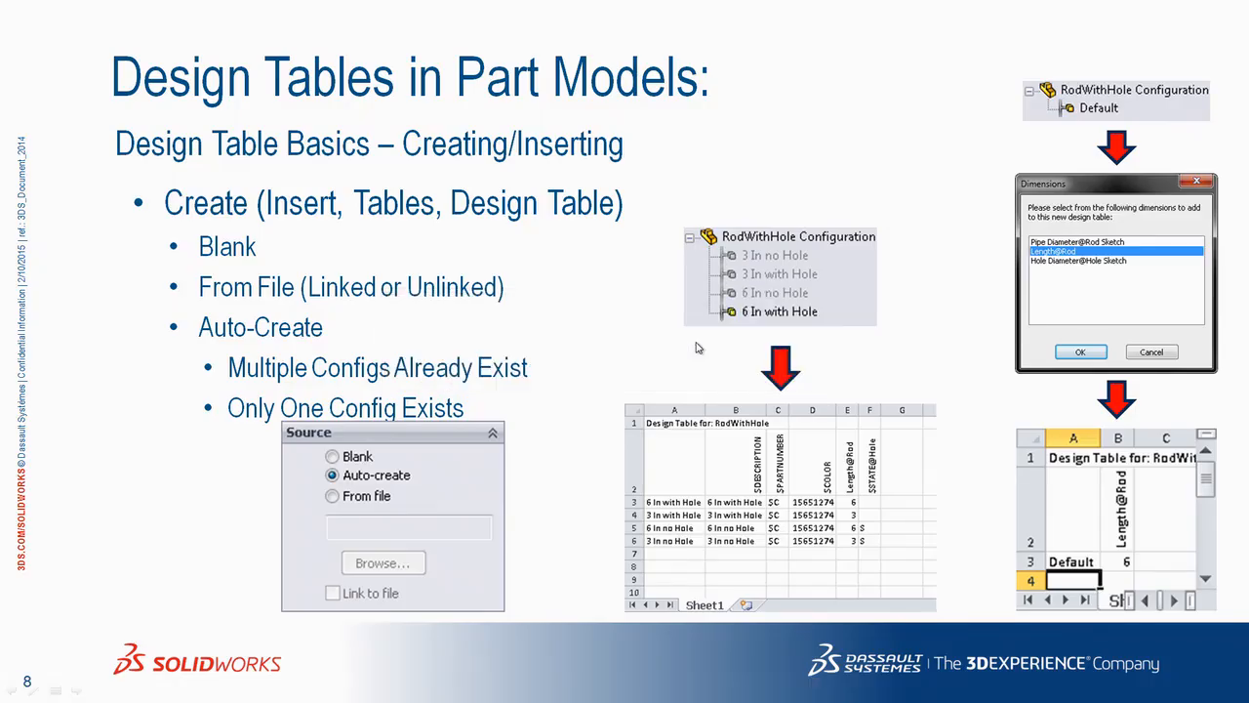